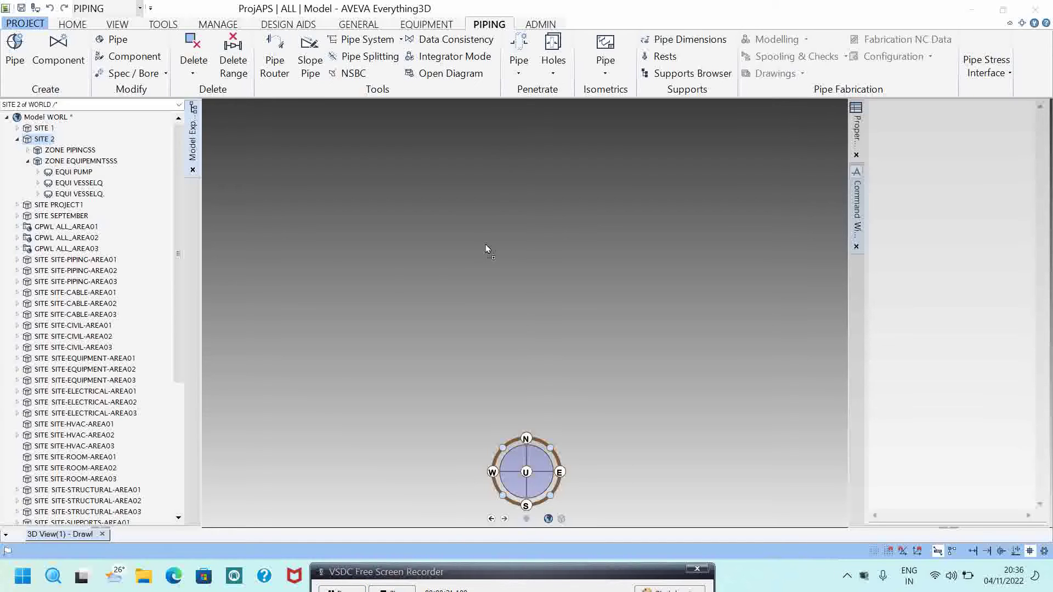
Display SITE 2 in the 3D view and show the piping between its vessels
drag(484, 245, 484, 245)
middle_drag(387, 209, 415, 241)
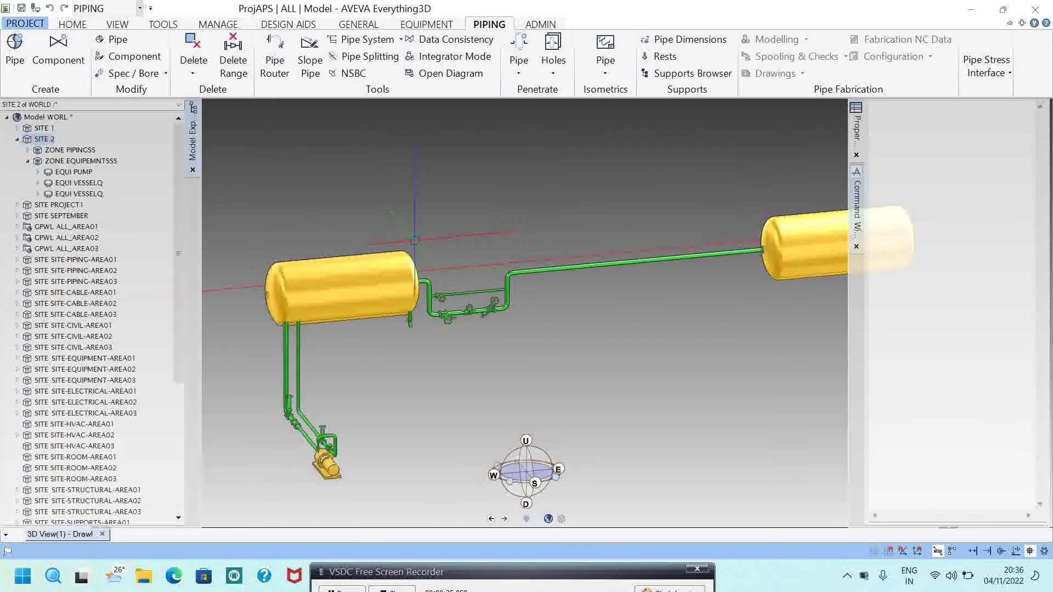
scroll(436, 206, down, 2)
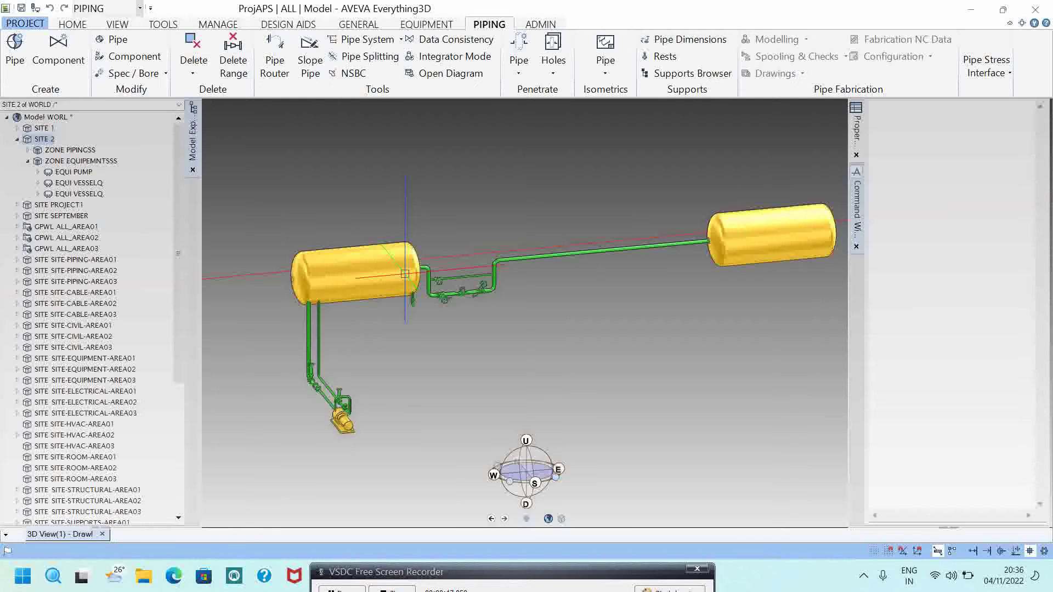
scroll(396, 270, up, 5)
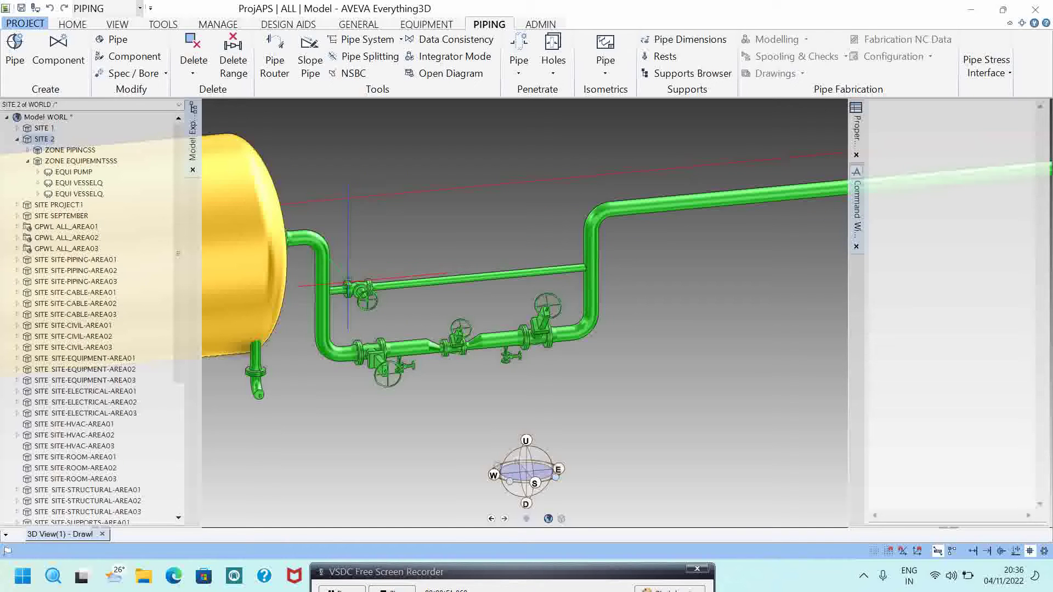
Query the parameters of the flange at the vessel's end nozzle with the command "q para"
click(281, 273)
middle_drag(283, 273, 340, 272)
scroll(562, 346, up, 3)
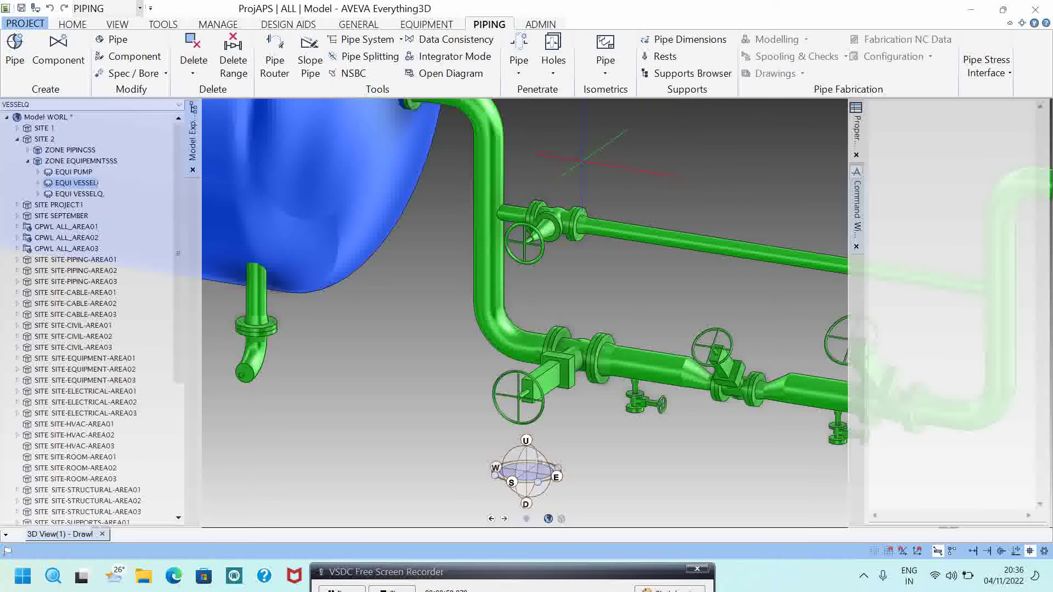
middle_drag(418, 112, 370, 269)
scroll(370, 269, up, 5)
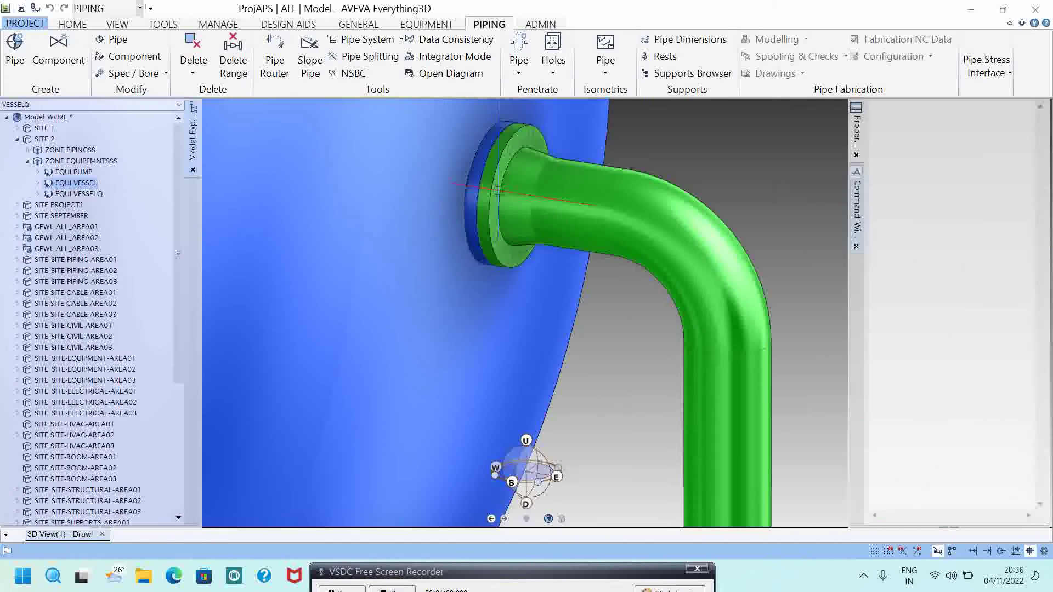
click(535, 187)
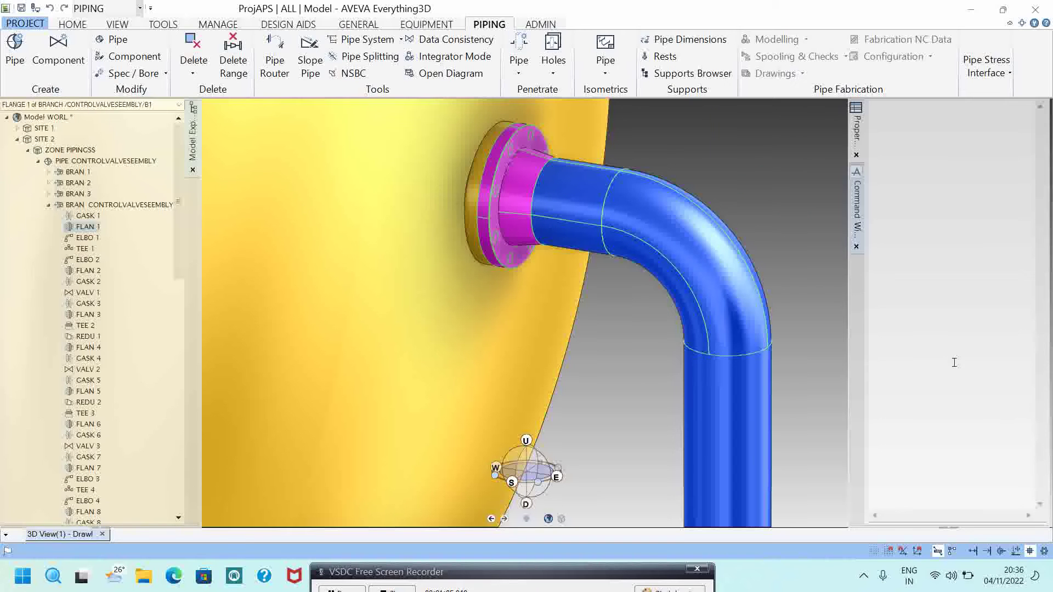
text(q para)
key(Return)
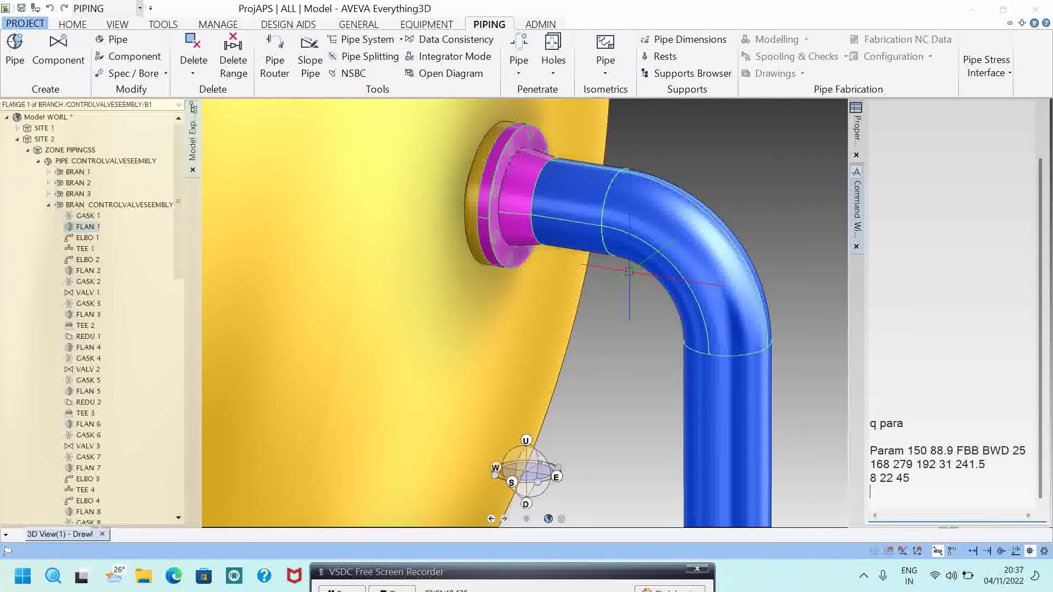
Query the specification reference of the selected nozzle flange with the command "q spref"
scroll(561, 231, down, 2)
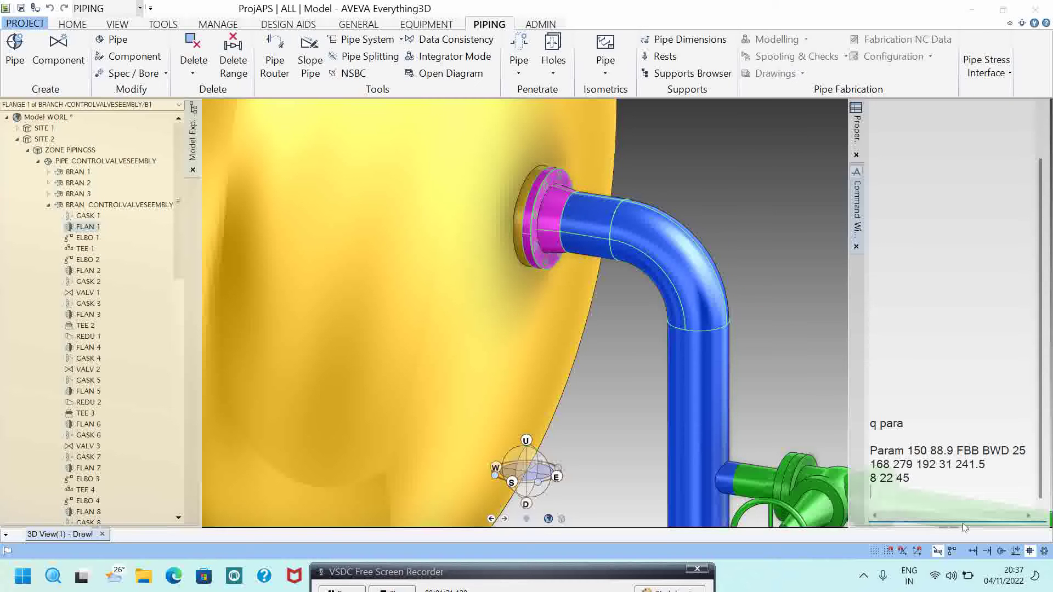
text(q spref)
key(Return)
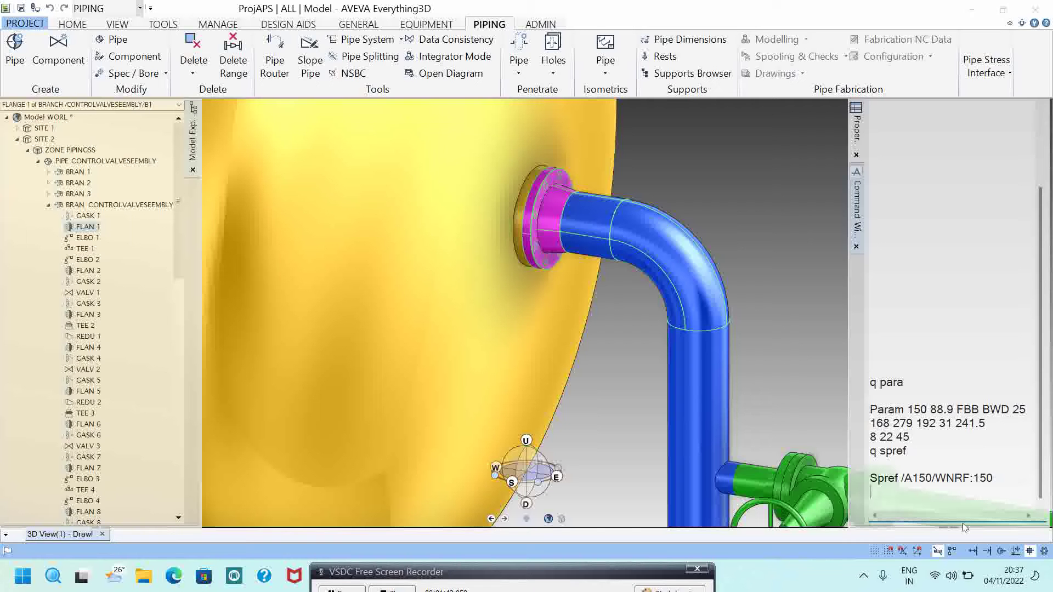
Query the pipe specification of branch CONTROLVALVESEEMBLY/B1 with the command "q pspec", then repeat the query
scroll(746, 338, down, 4)
scroll(746, 338, down, 3)
click(138, 205)
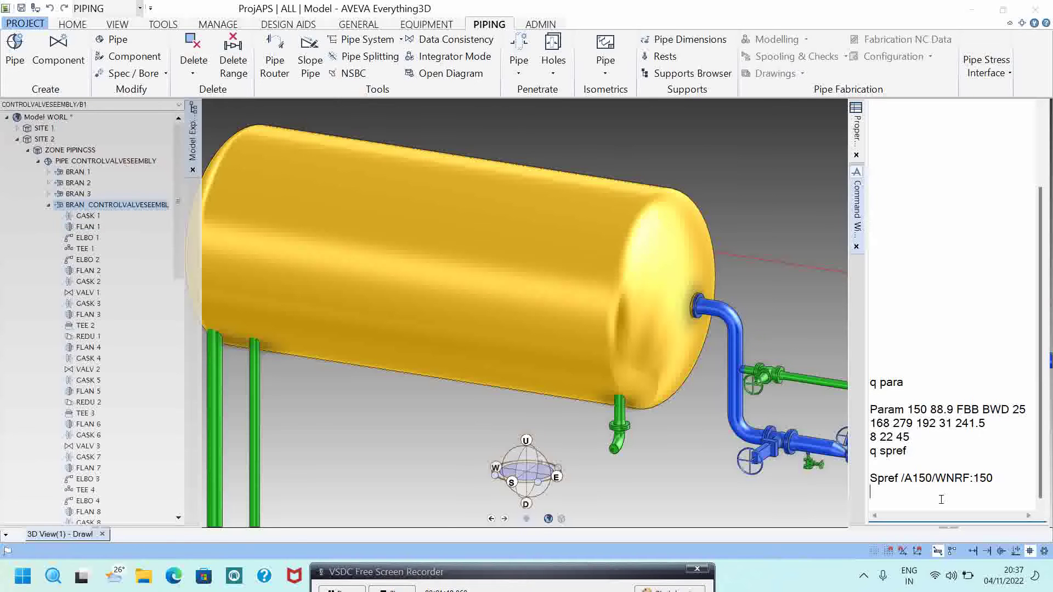
text(q pspec)
key(Return)
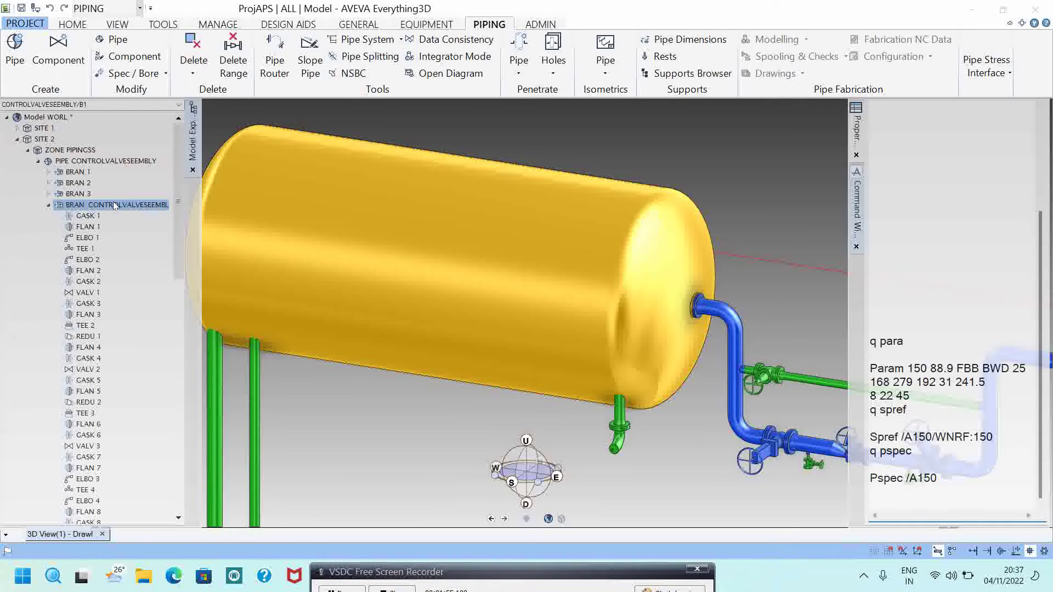
click(115, 206)
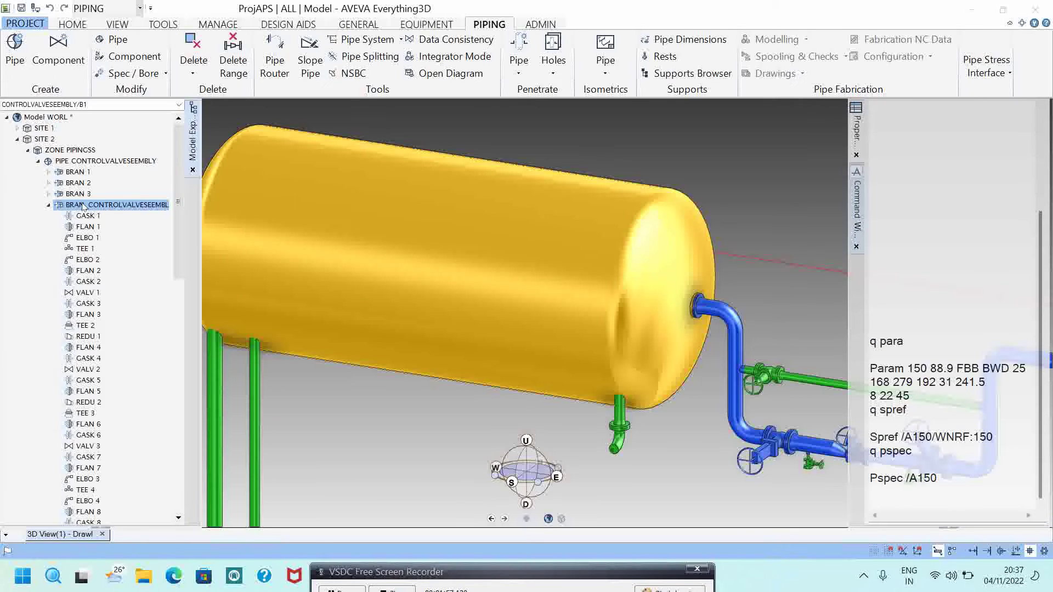
click(919, 501)
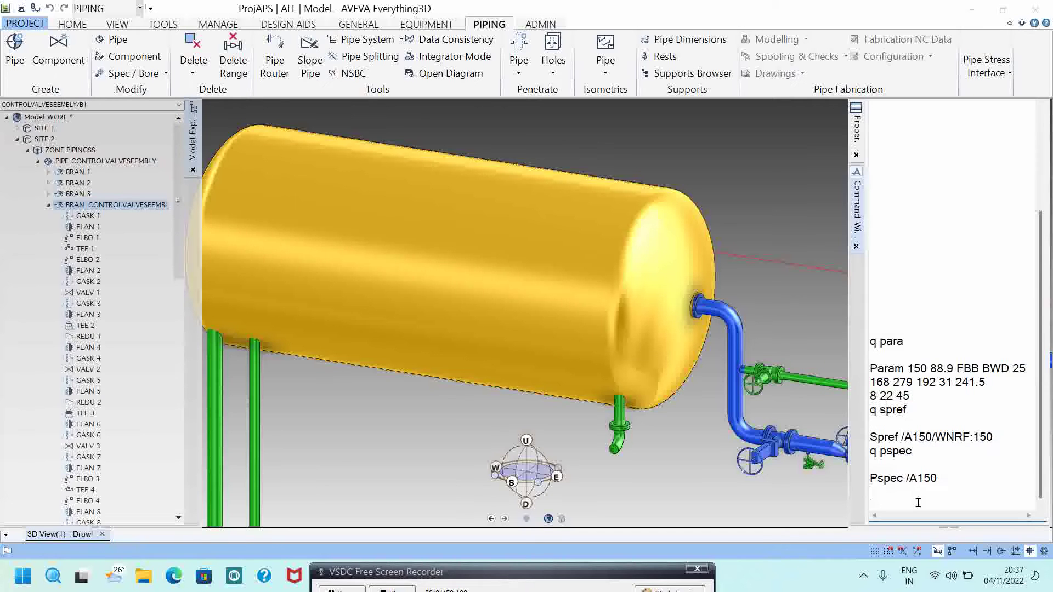
text(q pspec)
key(Return)
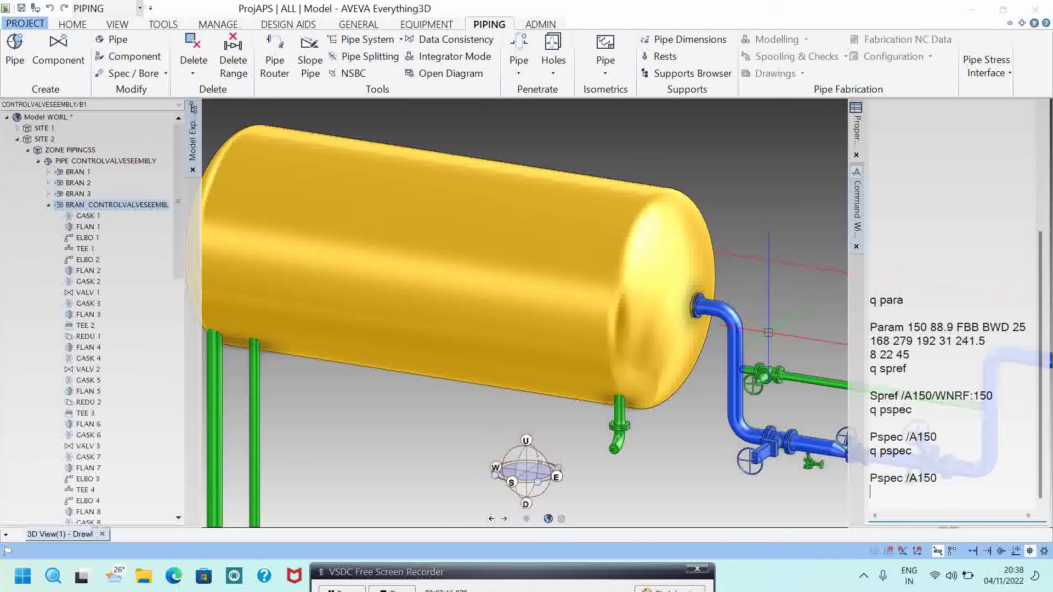
Query the supports connected to branch CONTROLVALVESEEMBLY/B1 with the command "q consupp"
scroll(790, 348, down, 3)
middle_drag(793, 349, 775, 355)
scroll(774, 355, down, 2)
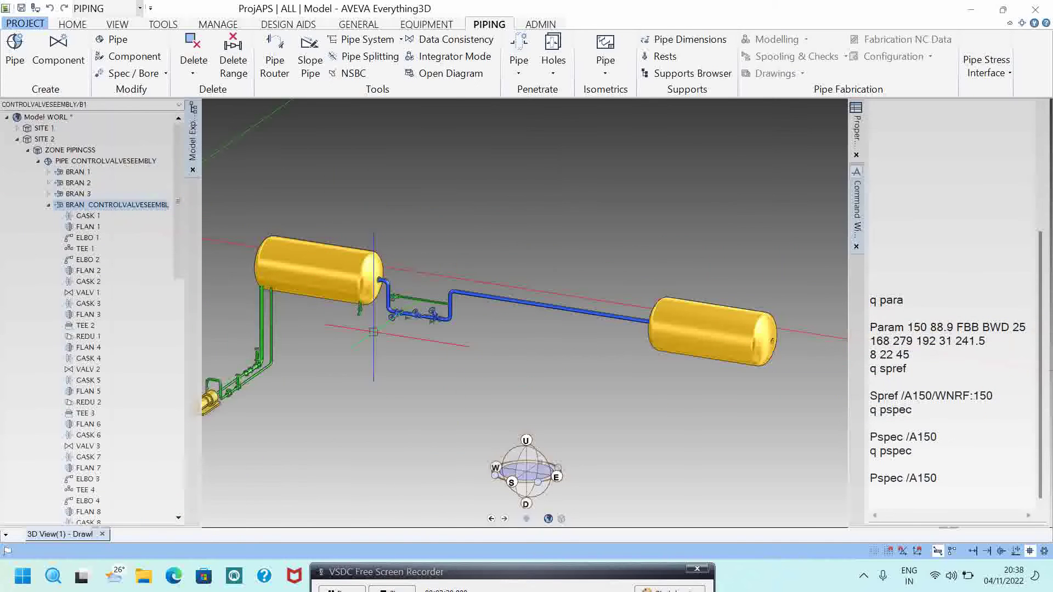
scroll(454, 276, up, 2)
scroll(454, 276, up, 1)
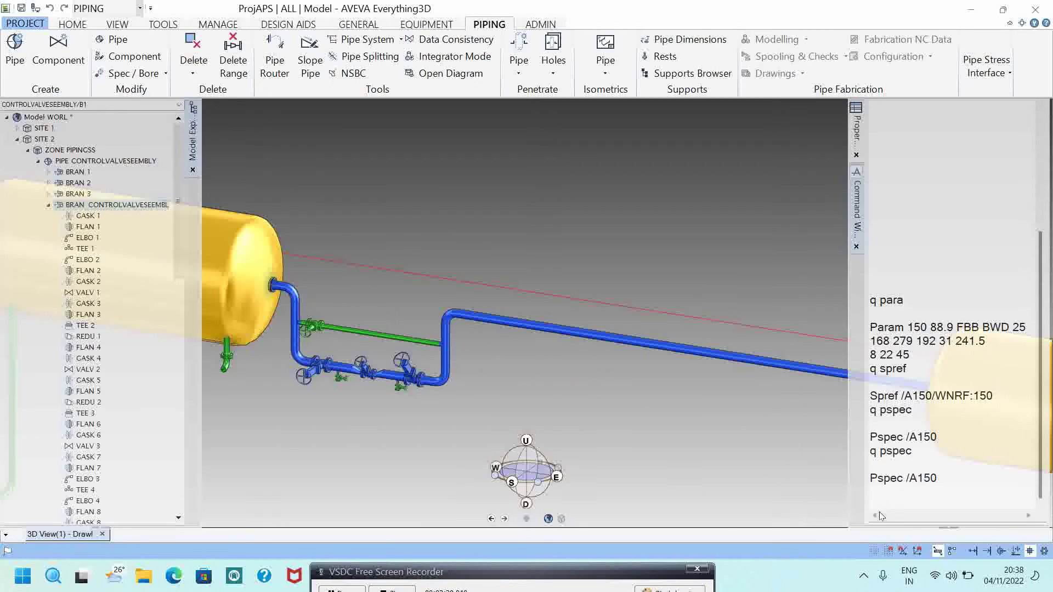
click(893, 499)
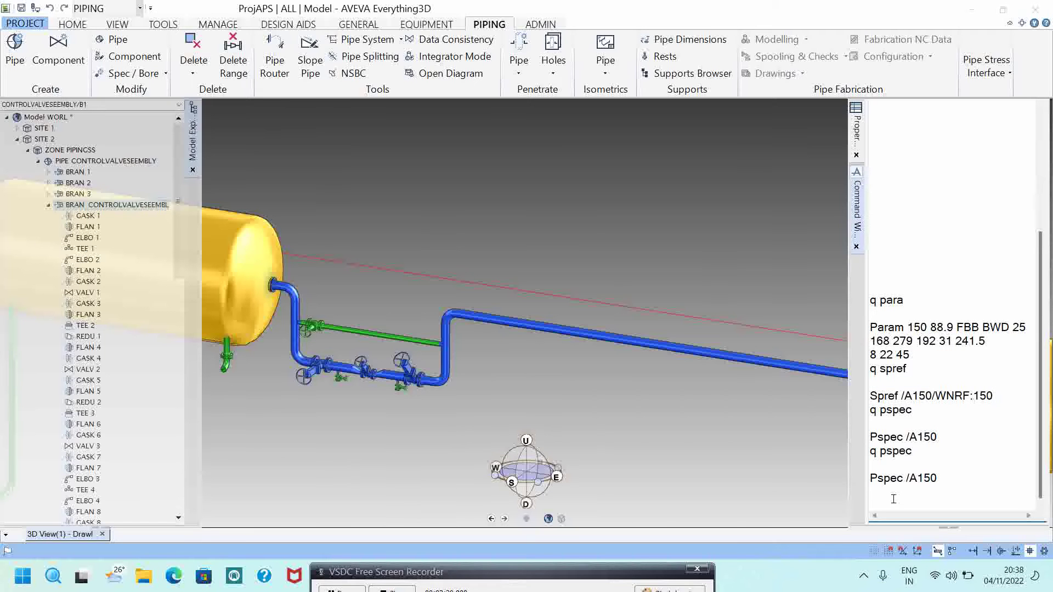
text(q consupp)
key(Return)
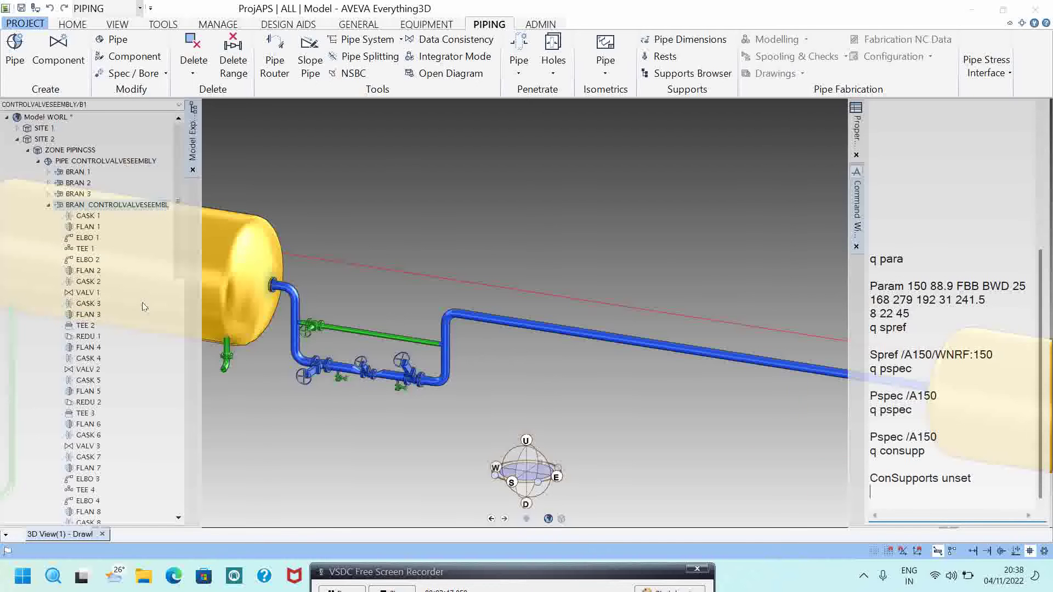
Select elbow 4 at the start of the long pipe run and switch the discipline from Piping to Supports
scroll(759, 411, up, 5)
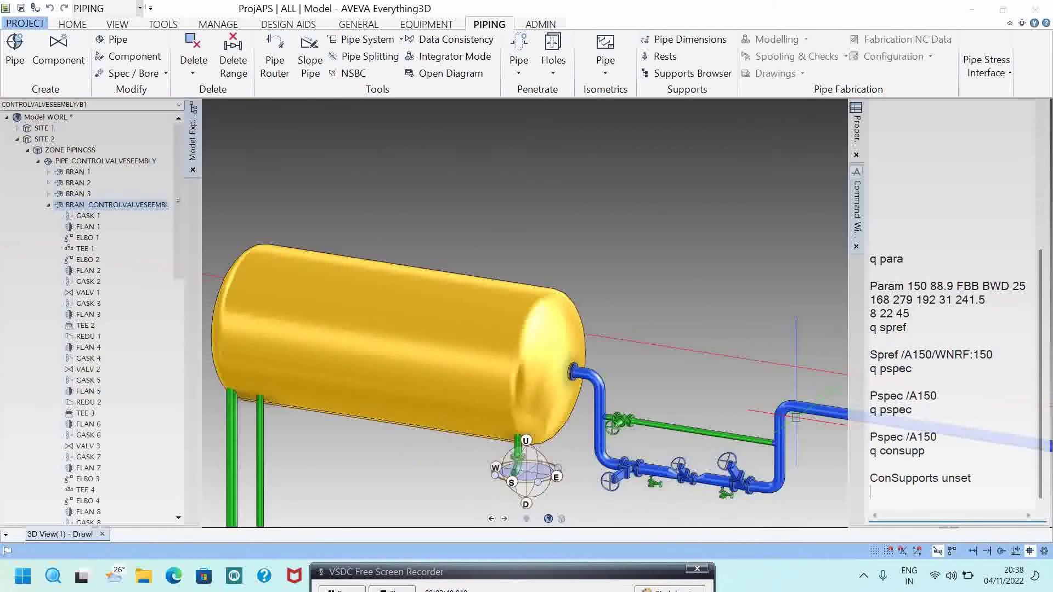
middle_drag(759, 411, 507, 307)
click(510, 306)
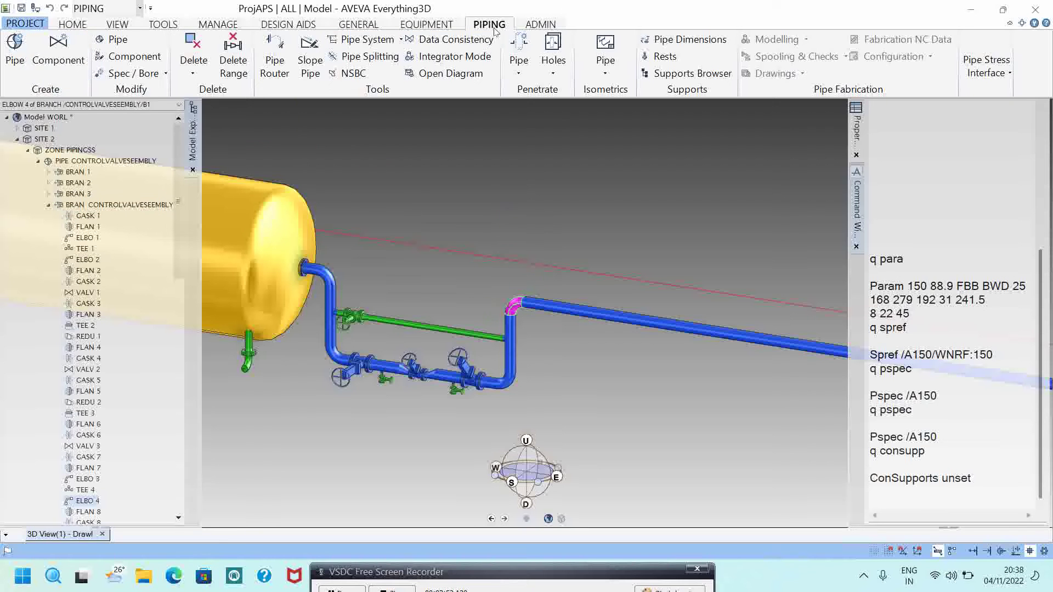
click(130, 9)
click(60, 129)
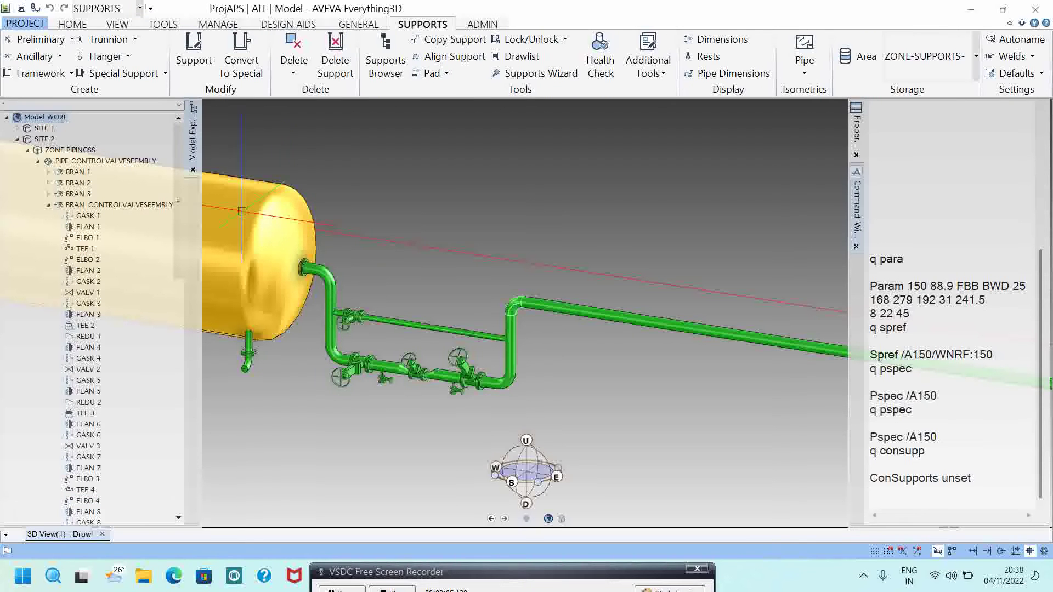
Create a preliminary Stop support on the control valve branch at elbow 4
click(49, 40)
click(45, 118)
click(519, 303)
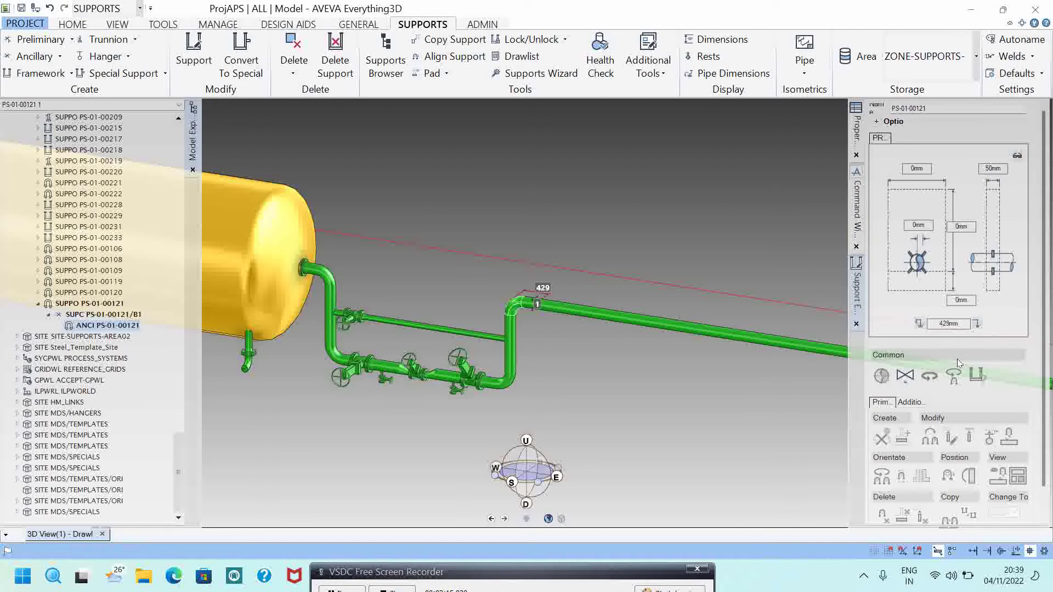
scroll(966, 446, down, 1)
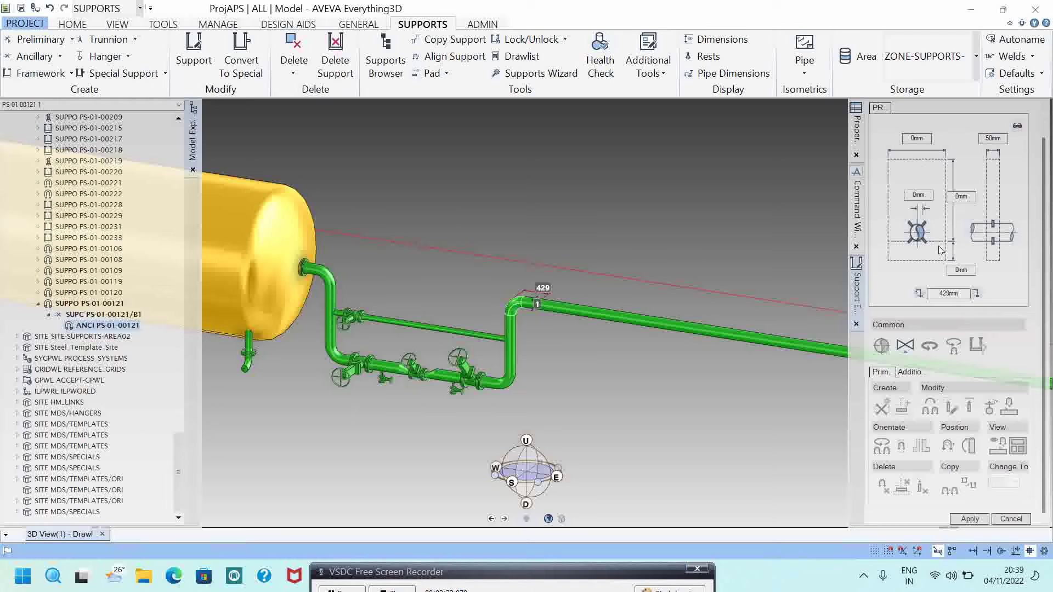
click(957, 294)
click(905, 346)
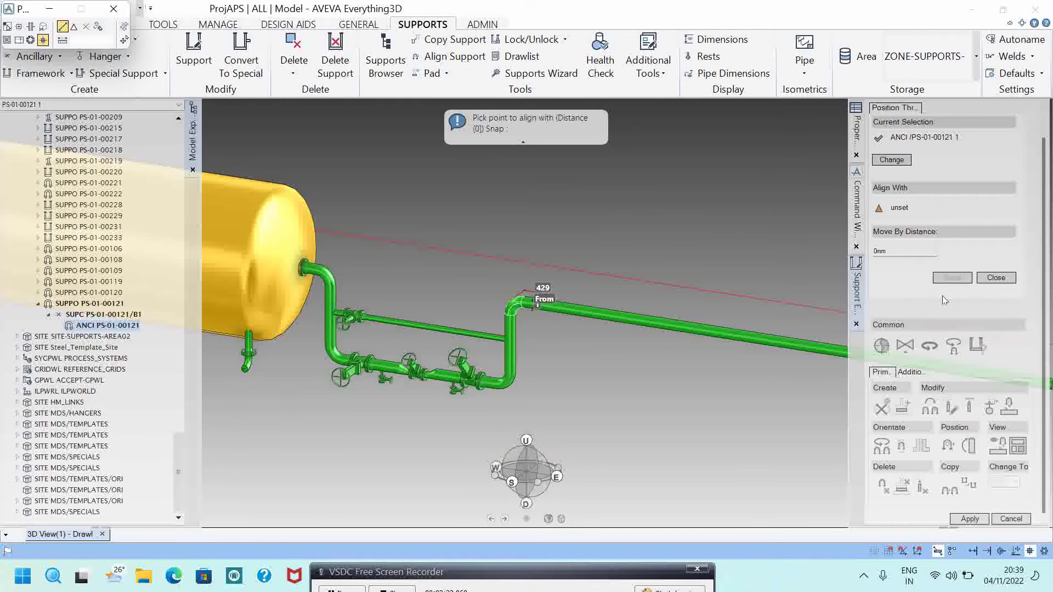
click(995, 279)
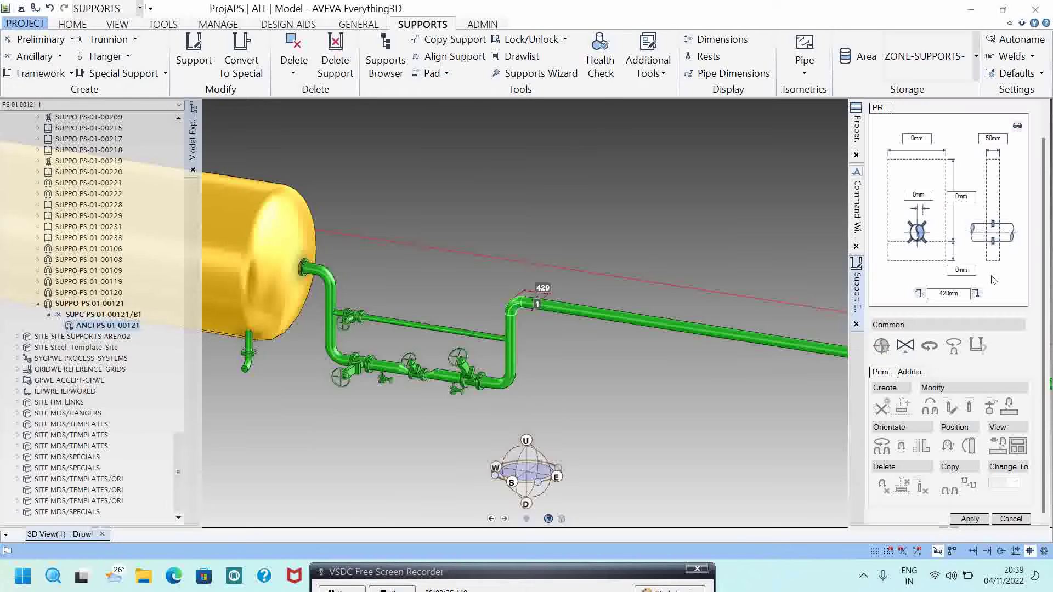
Move the new support along the pipe by a distance of 1000 mm and apply the support edit
click(905, 347)
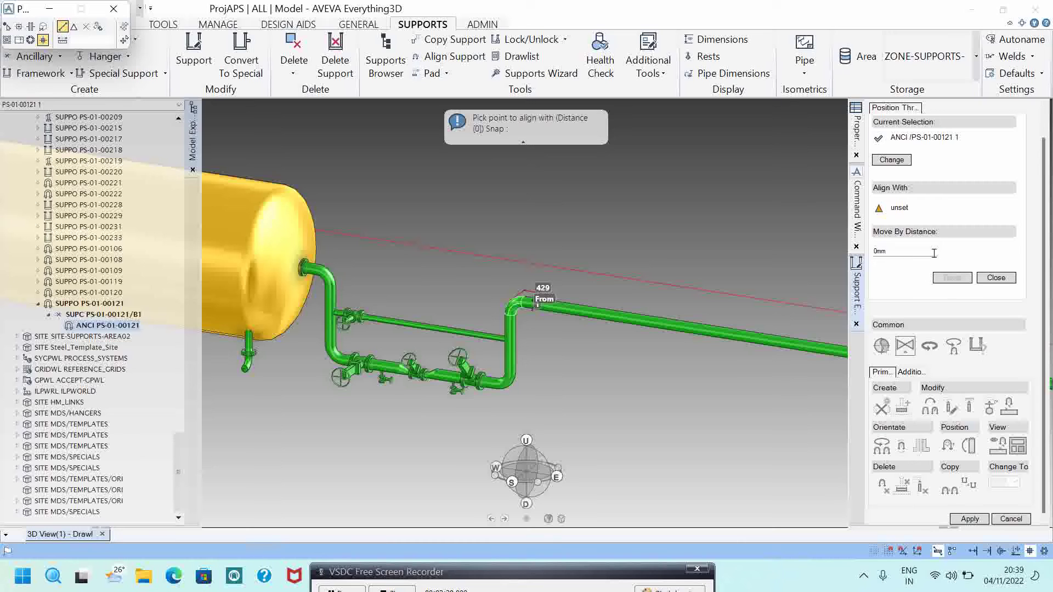
click(904, 253)
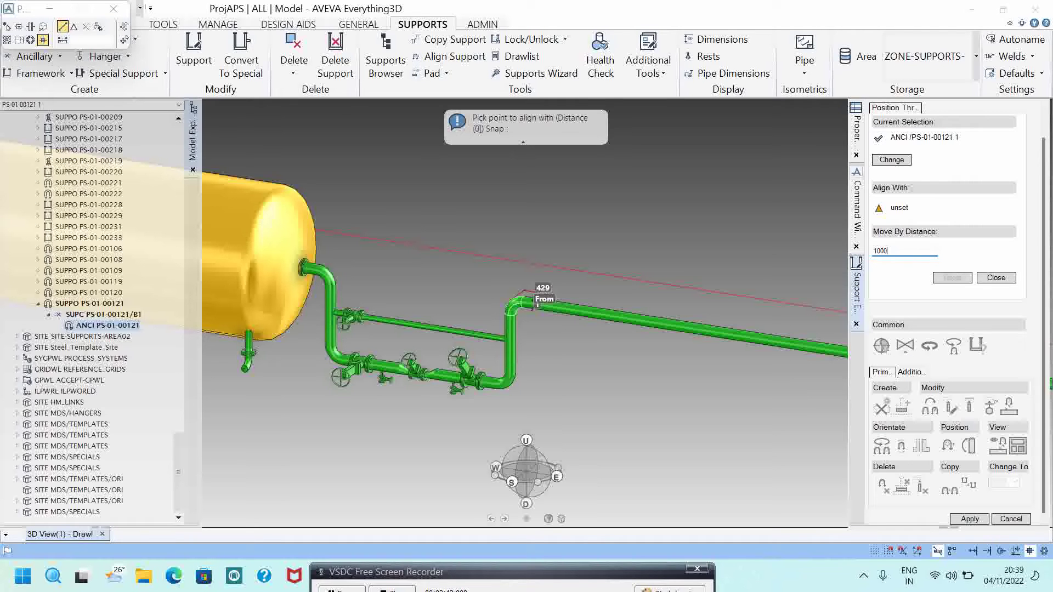
text(1000)
click(970, 519)
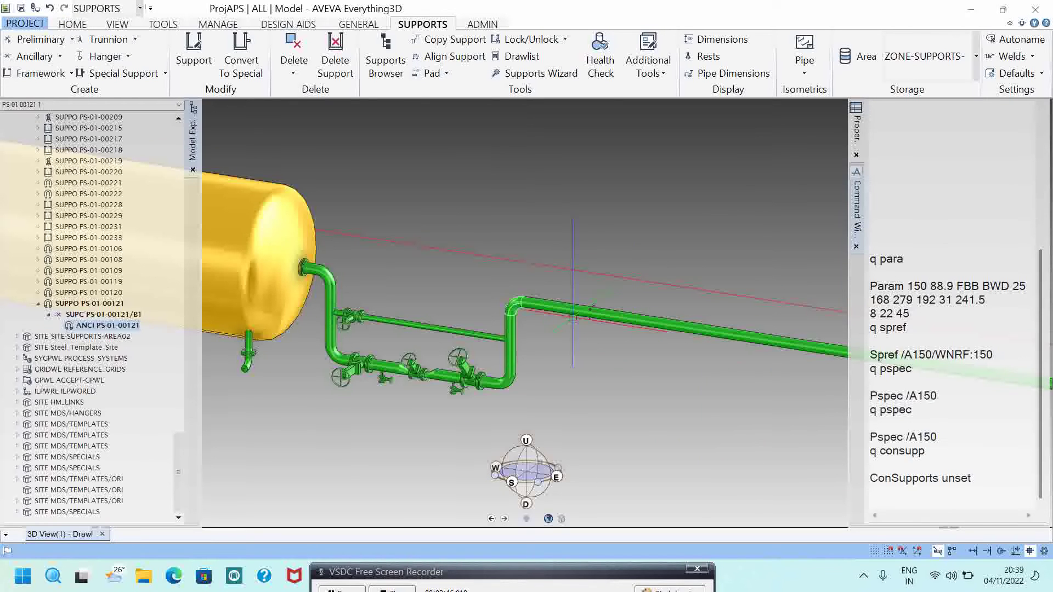
scroll(570, 314, up, 5)
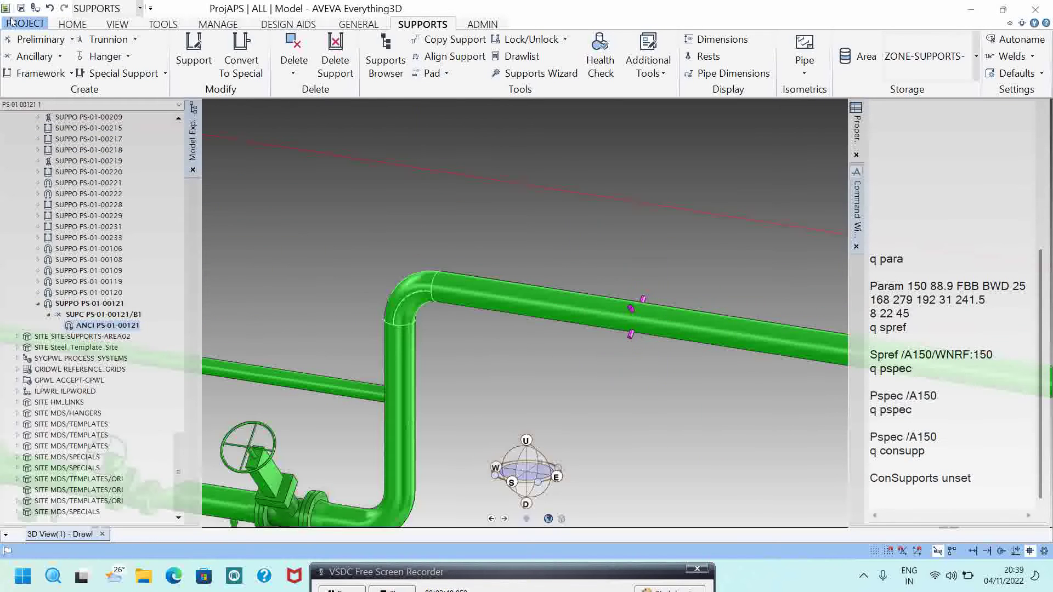
click(41, 39)
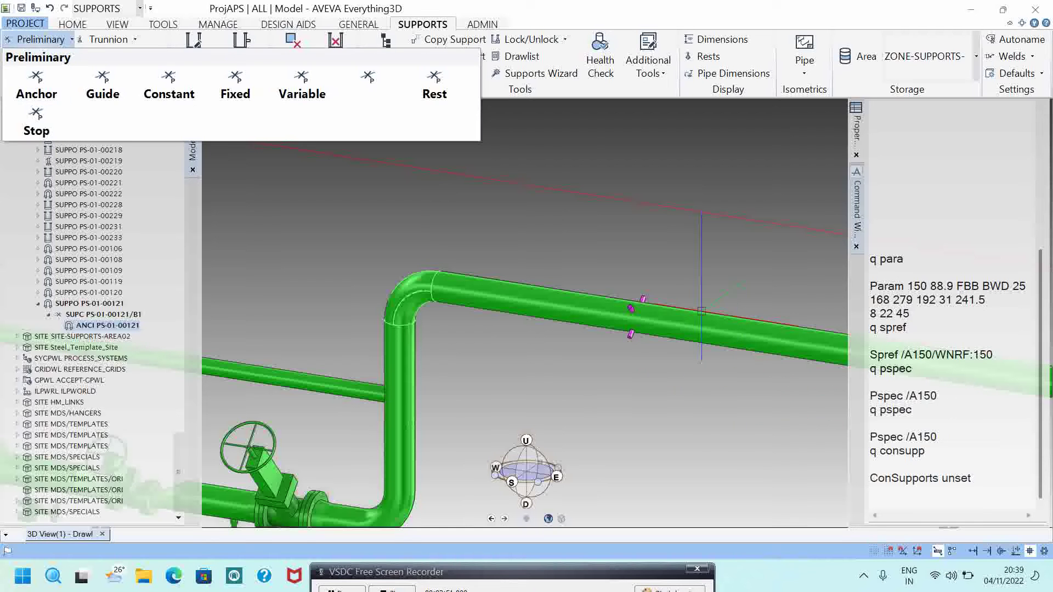
click(548, 258)
scroll(682, 300, down, 2)
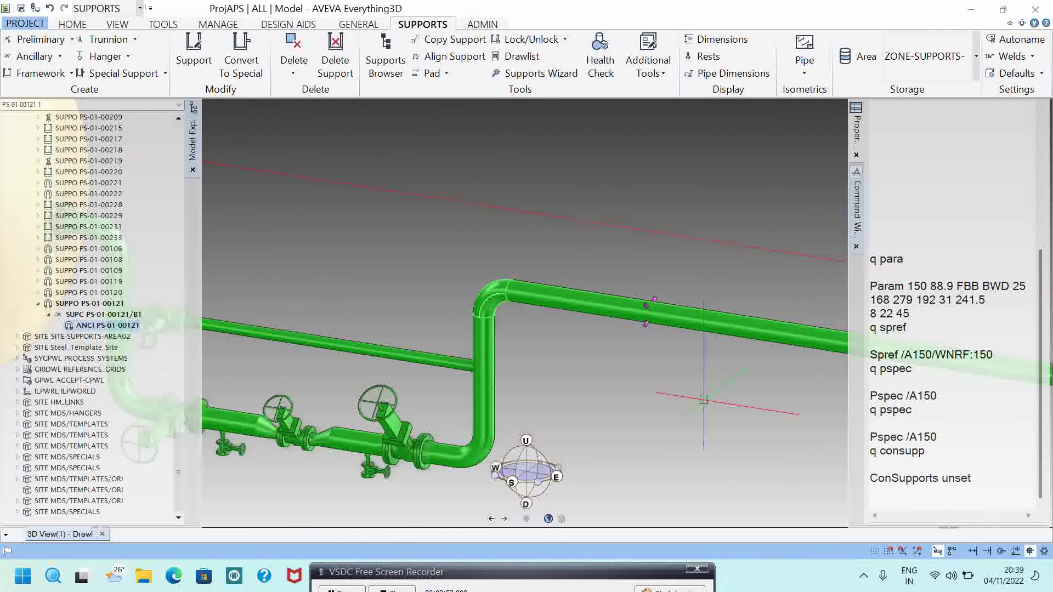
Save the design work with the new pipe support
key(ctrl+s)
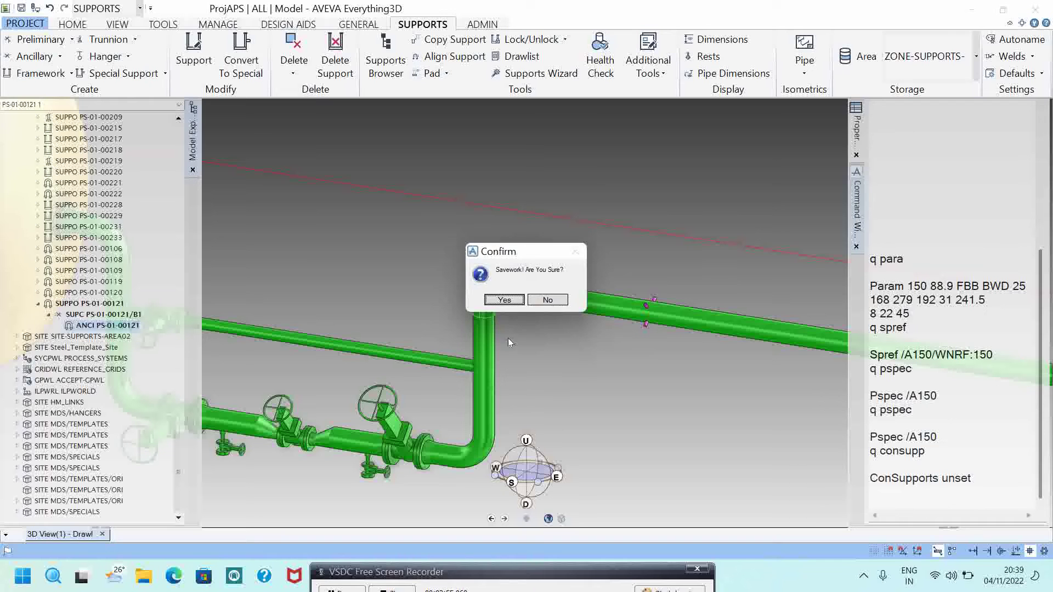
click(504, 300)
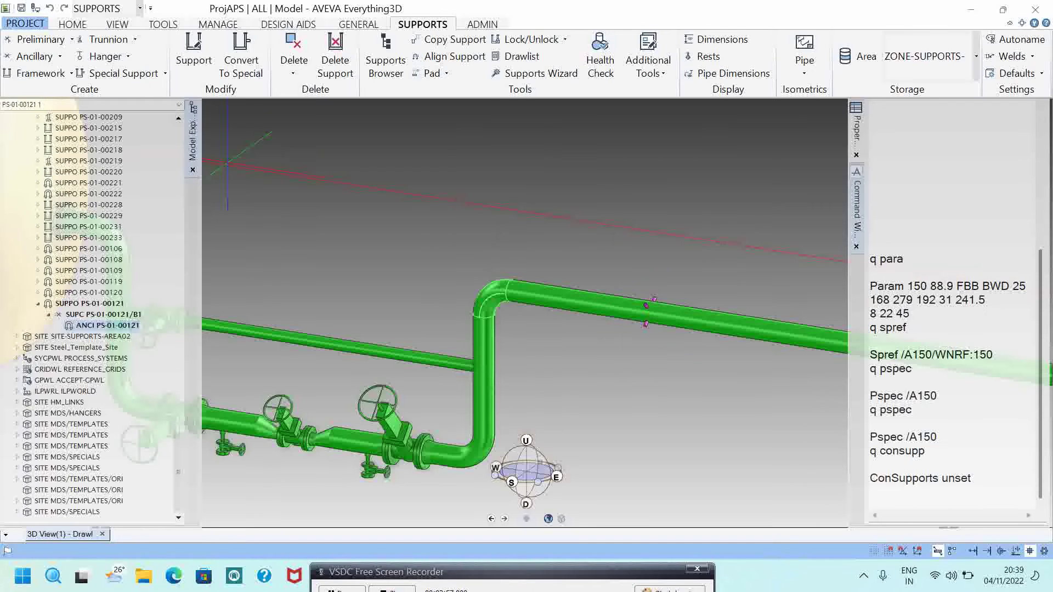
Select branch /CONTROLVALVESEEMBLY/B1 and query its connected supports with Q CONSUPP
click(482, 298)
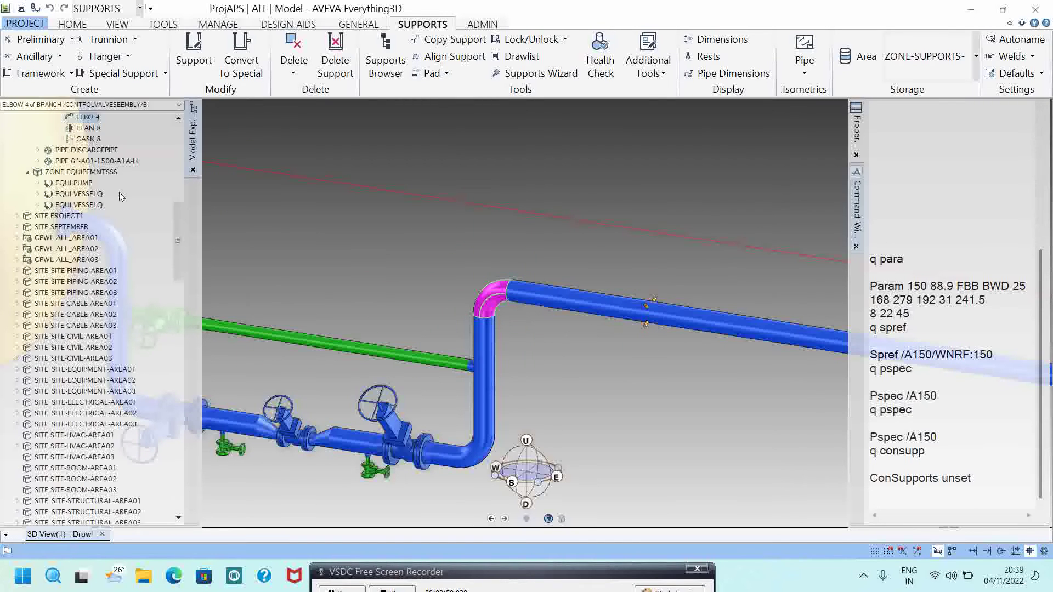
scroll(127, 224, up, 10)
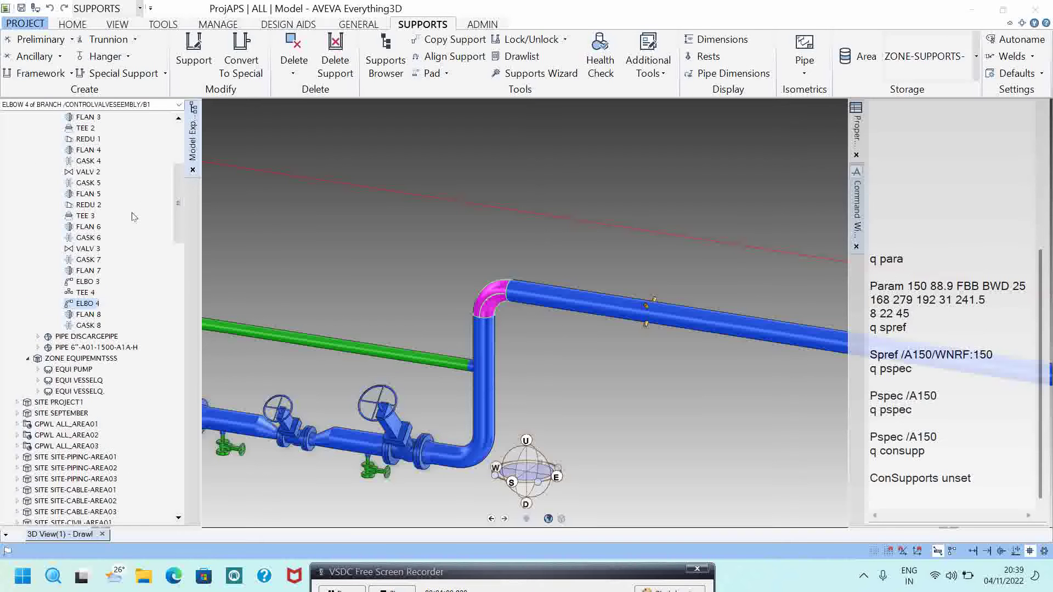
scroll(135, 216, up, 1)
click(146, 172)
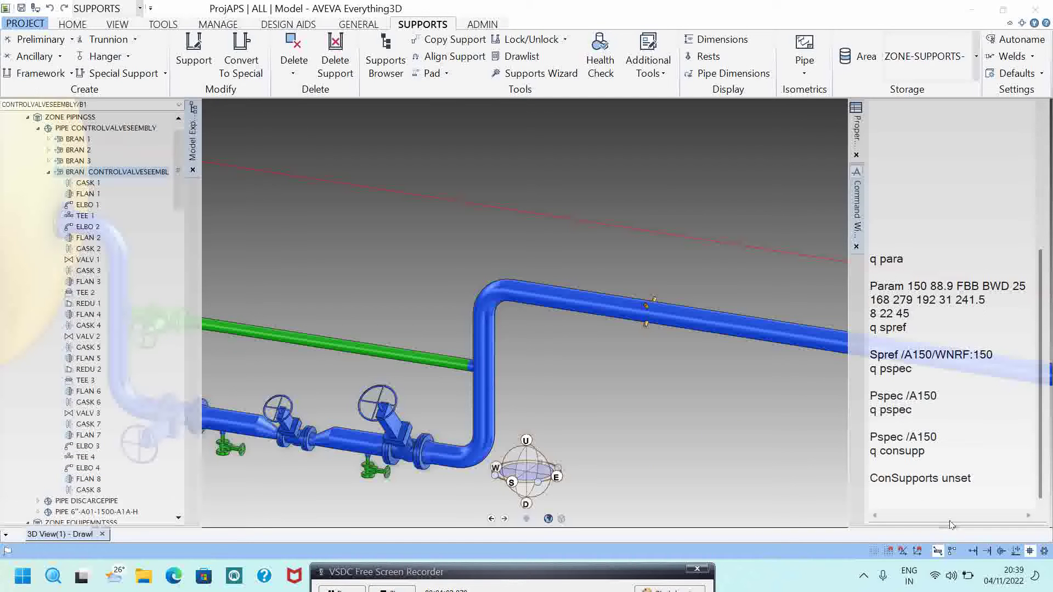
click(901, 503)
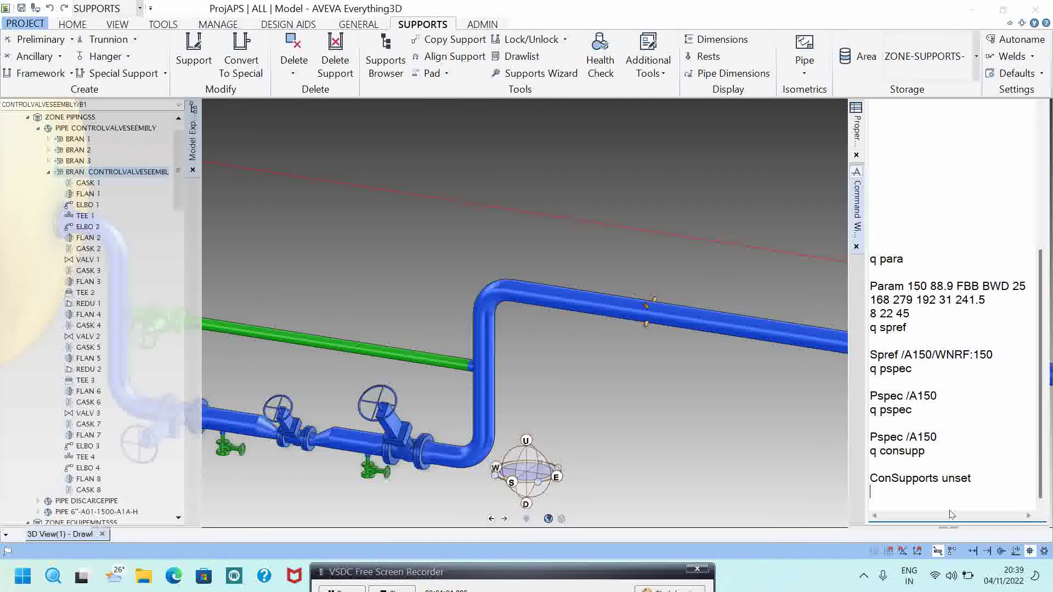
text(Q CONSUPP)
key(Return)
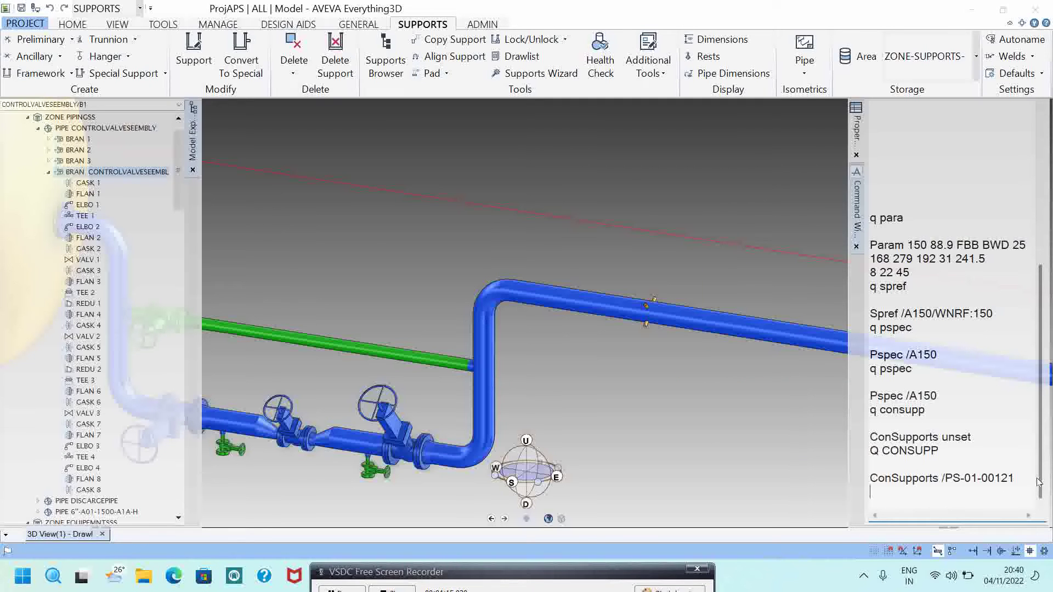
Examine the new support on the long pipe run, its neighbouring elbow 4 and the surrounding branch in the 3D model
scroll(652, 303, up, 3)
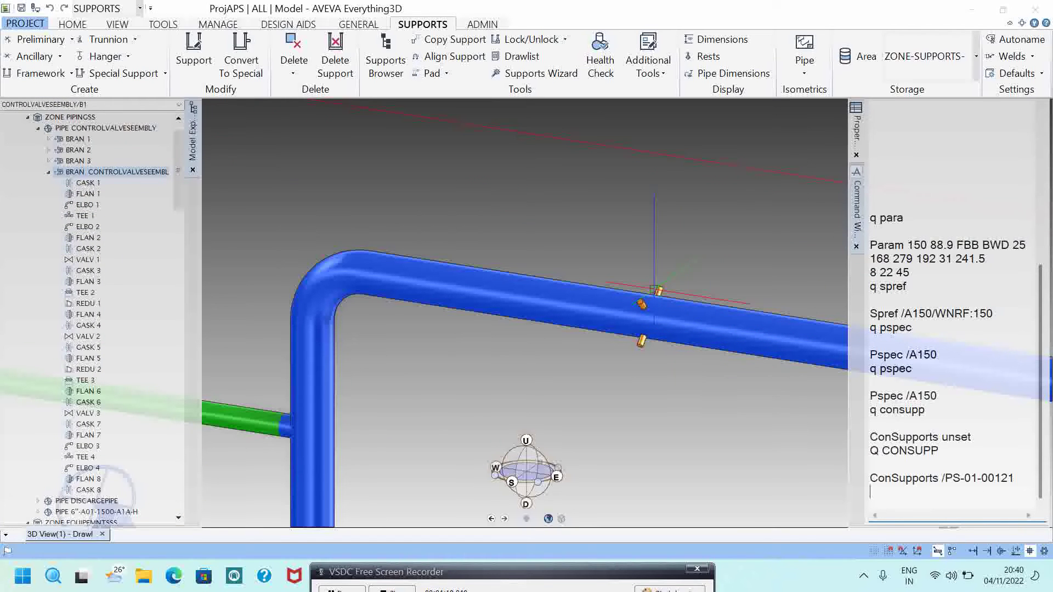
click(641, 303)
scroll(642, 303, down, 5)
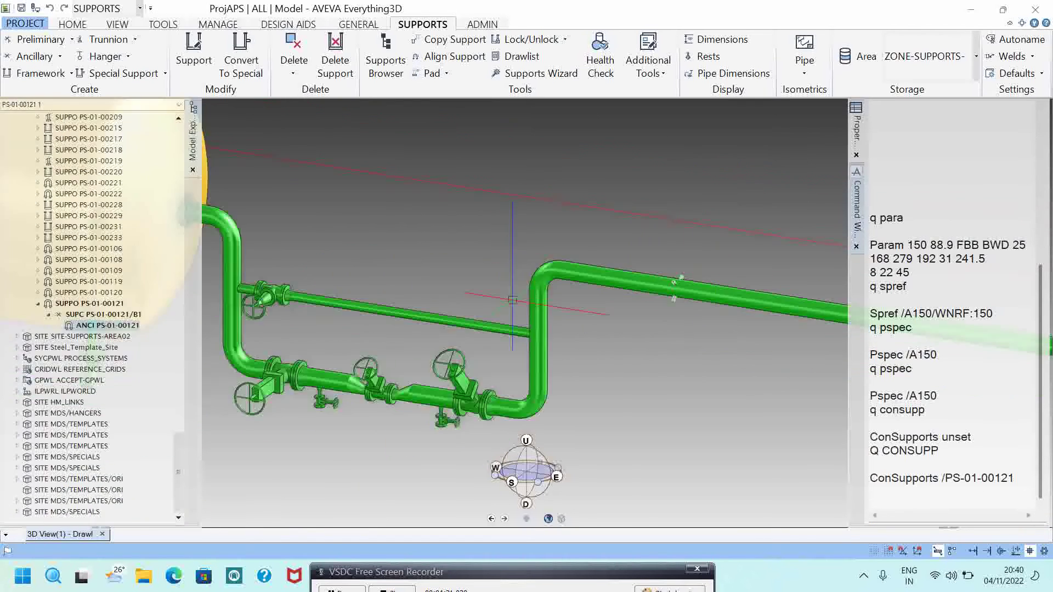
scroll(693, 337, down, 3)
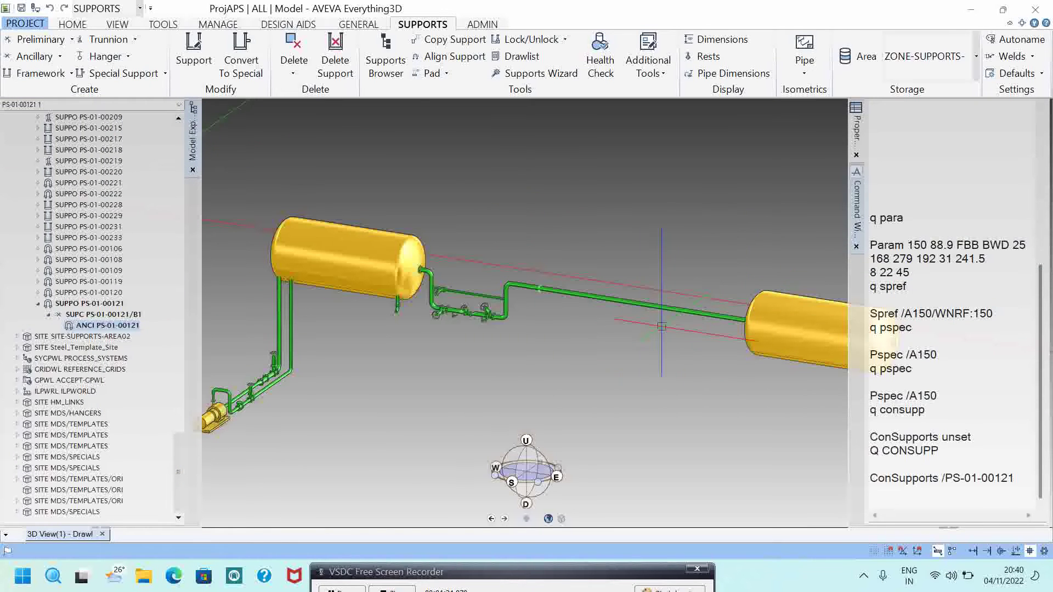
scroll(570, 304, up, 8)
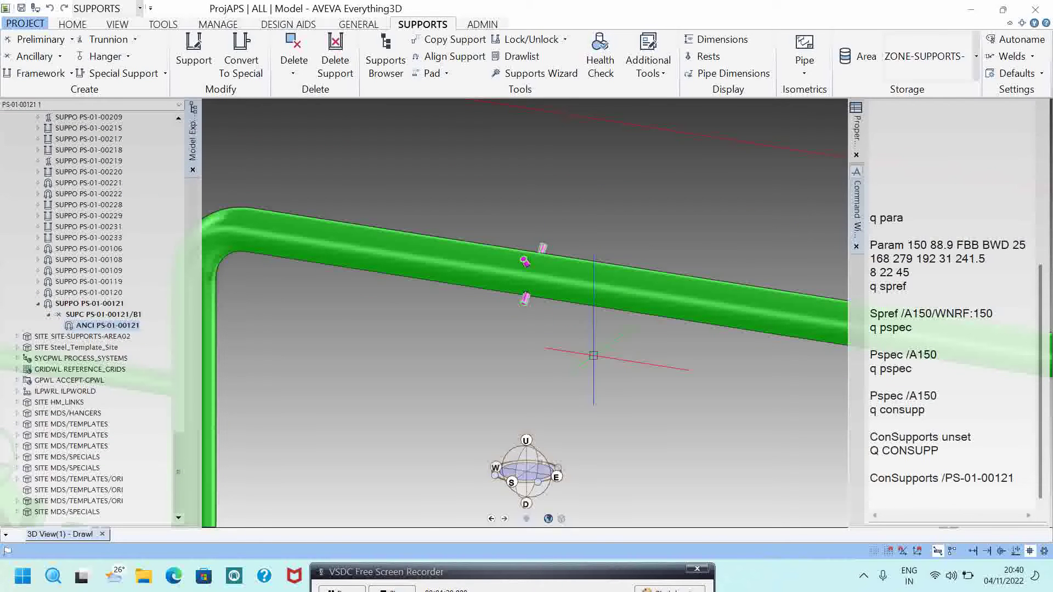
scroll(548, 307, down, 3)
click(356, 265)
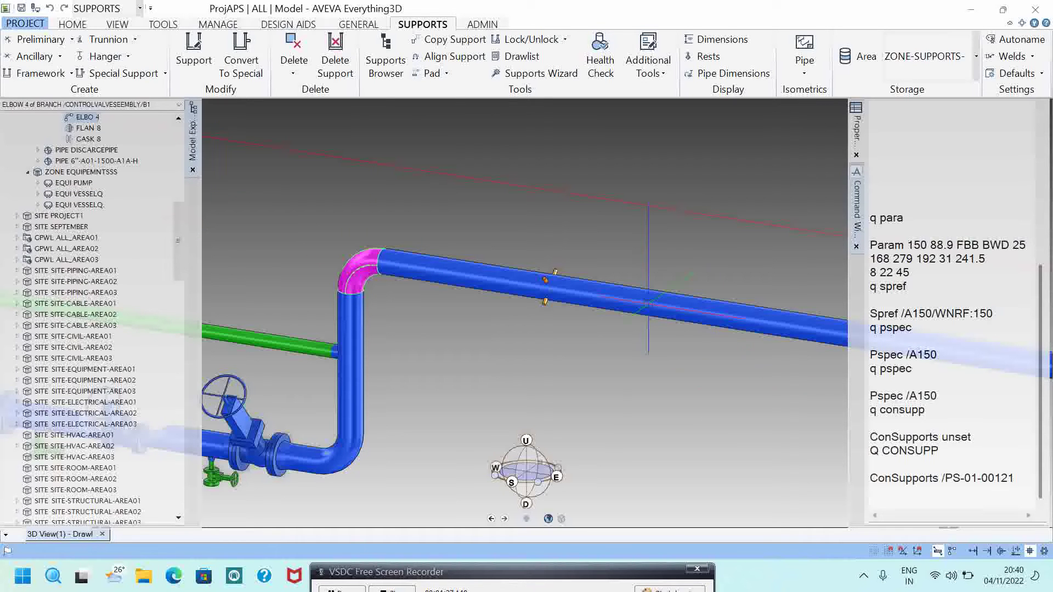
scroll(803, 285, down, 2)
scroll(803, 285, down, 2)
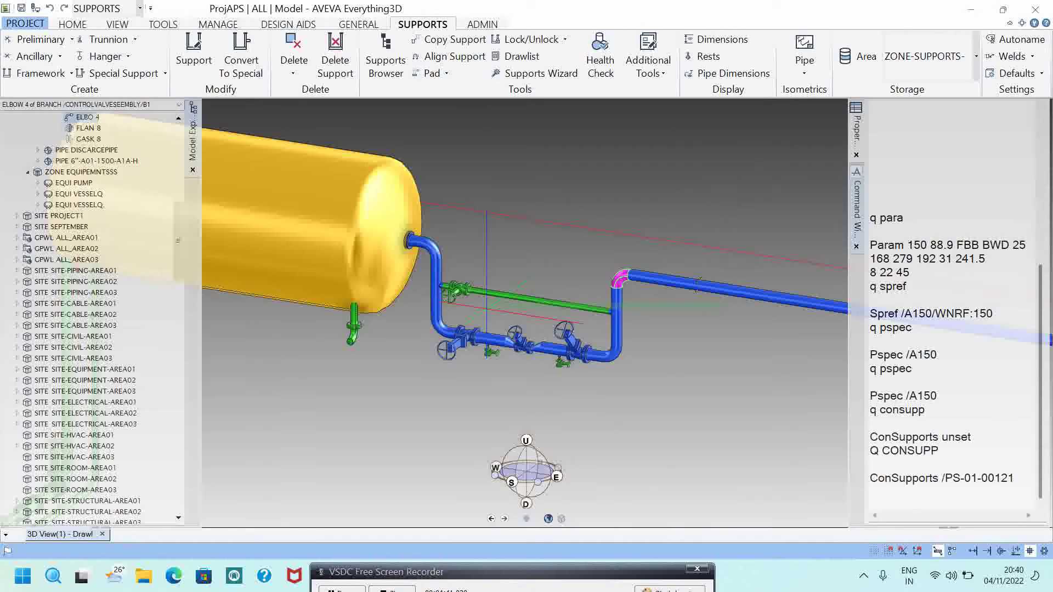
Select the control valve branch again, query its head reference with Q HREF and read the full nozzle and equipment name
click(617, 313)
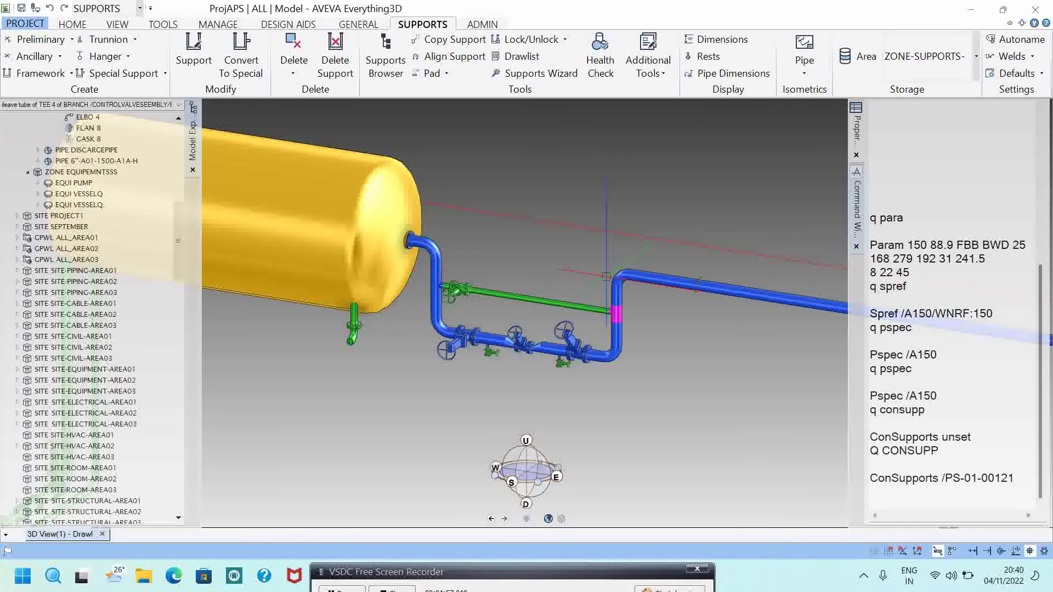
scroll(609, 264, up, 2)
scroll(176, 236, up, 12)
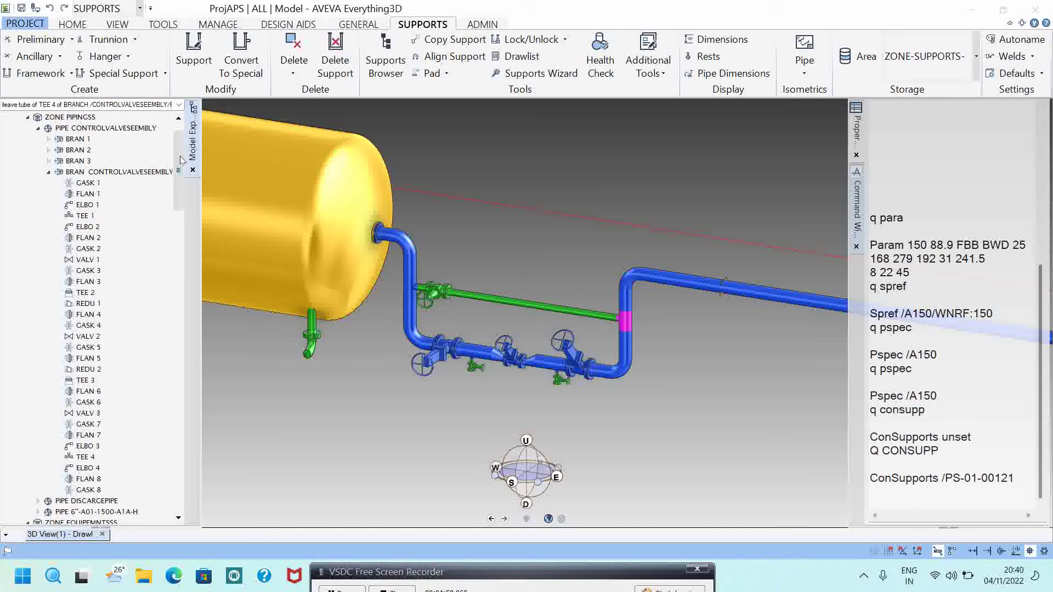
click(122, 205)
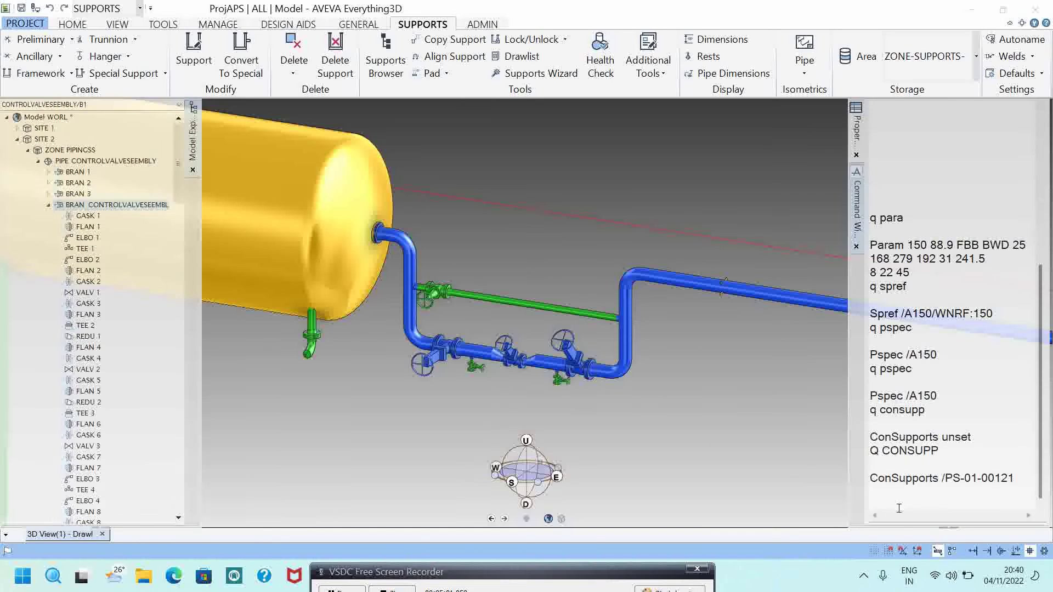
click(918, 500)
text(Q )
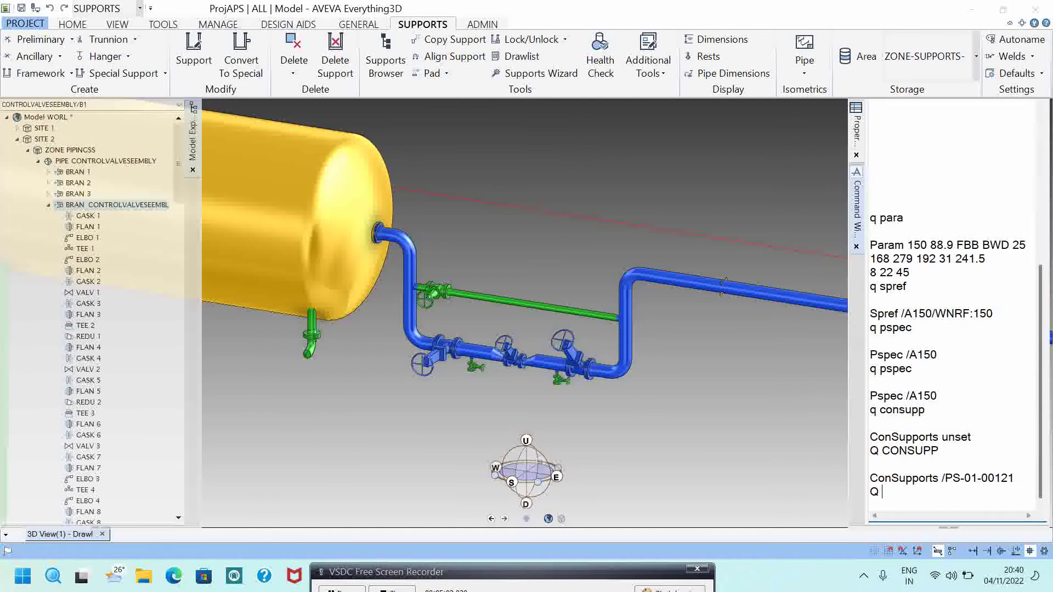
text(HREF)
key(Return)
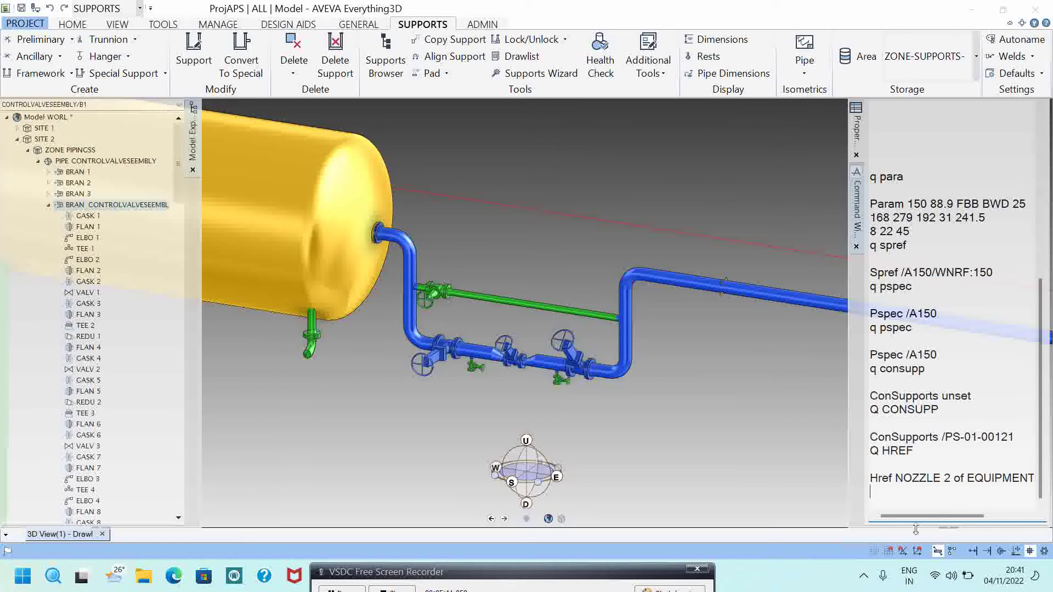
drag(948, 516, 988, 517)
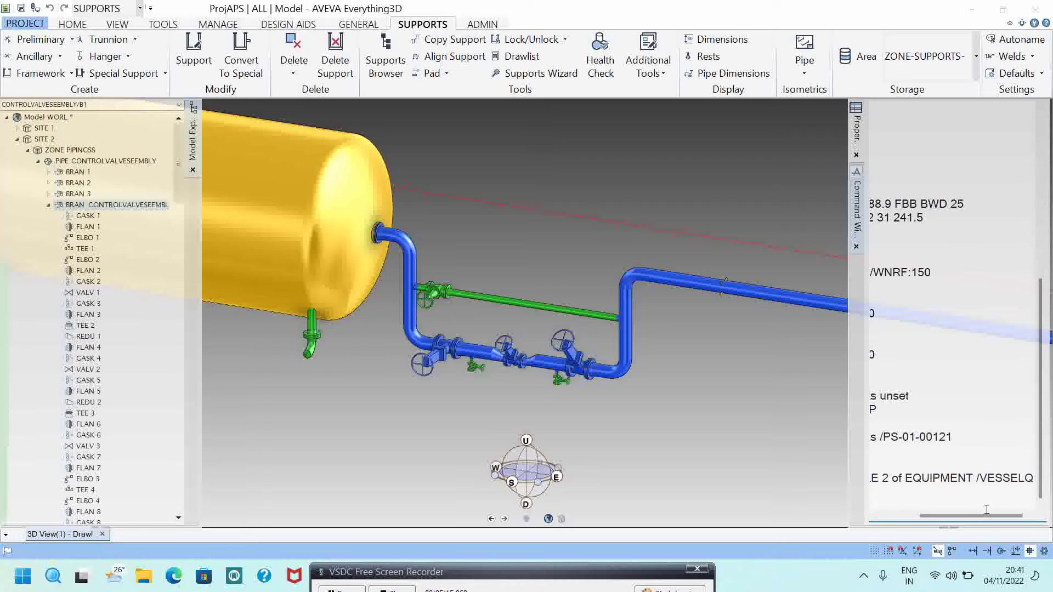
Query the branch's tail reference with Q TREF and both end references together with Q HREF TREF
click(894, 518)
text(Q TREF)
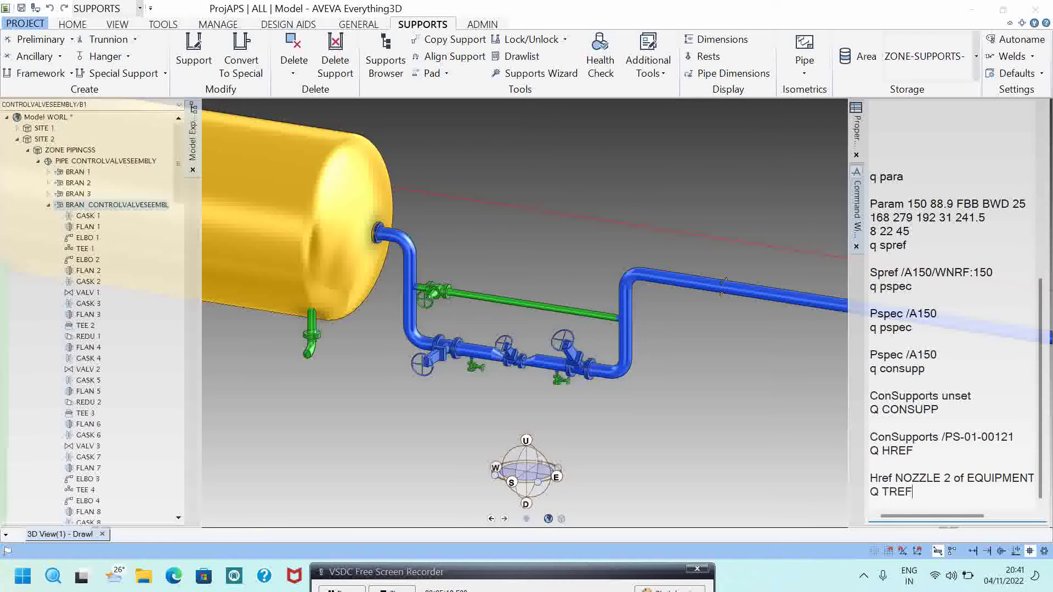
key(Return)
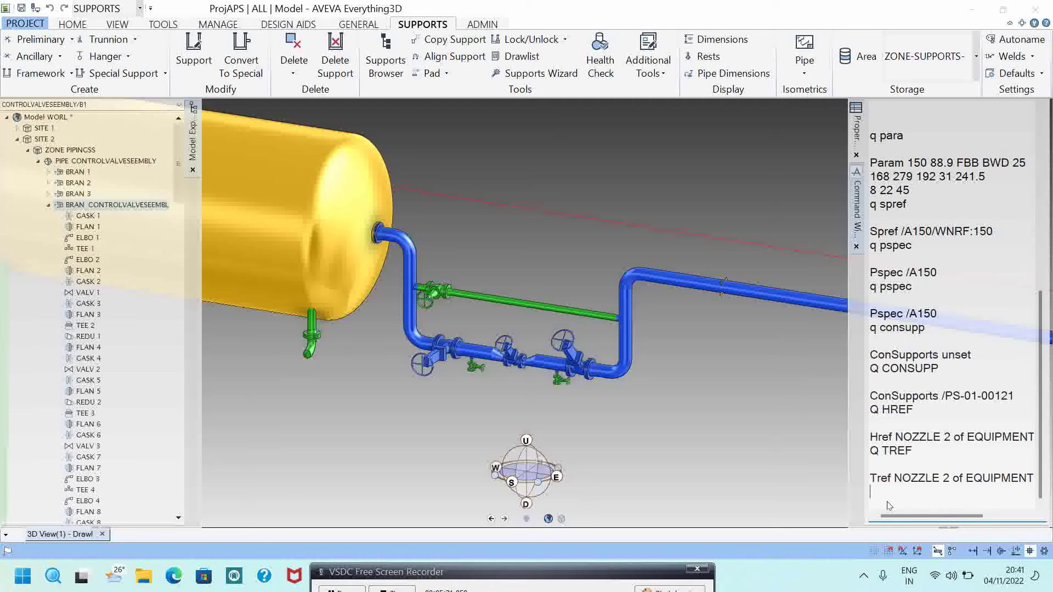
text(Q HREF TREF)
key(Return)
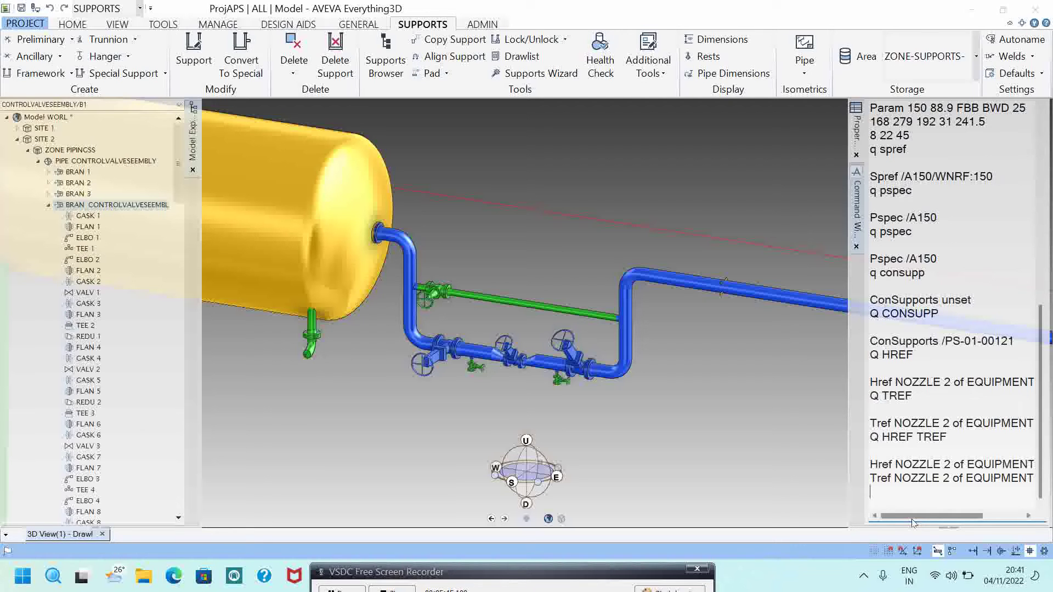
text(Q USERM)
key(BackSpace)
key(BackSpace)
key(BackSpace)
key(BackSpace)
key(BackSpace)
key(BackSpace)
key(BackSpace)
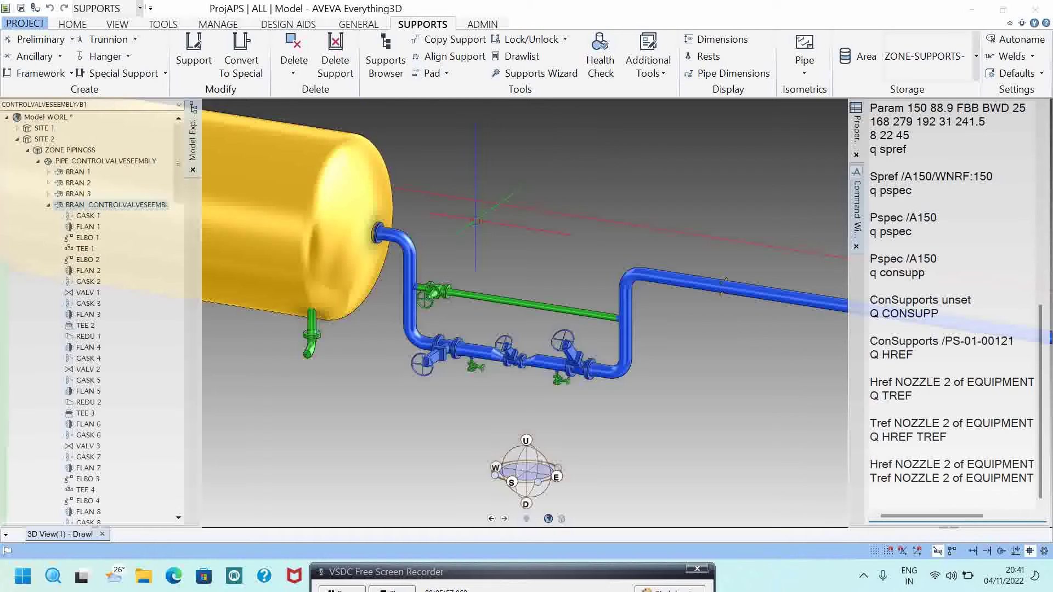
Select elbow 1 beside the vessel nozzle, query all its attributes with Q ATT and look through the list
click(410, 241)
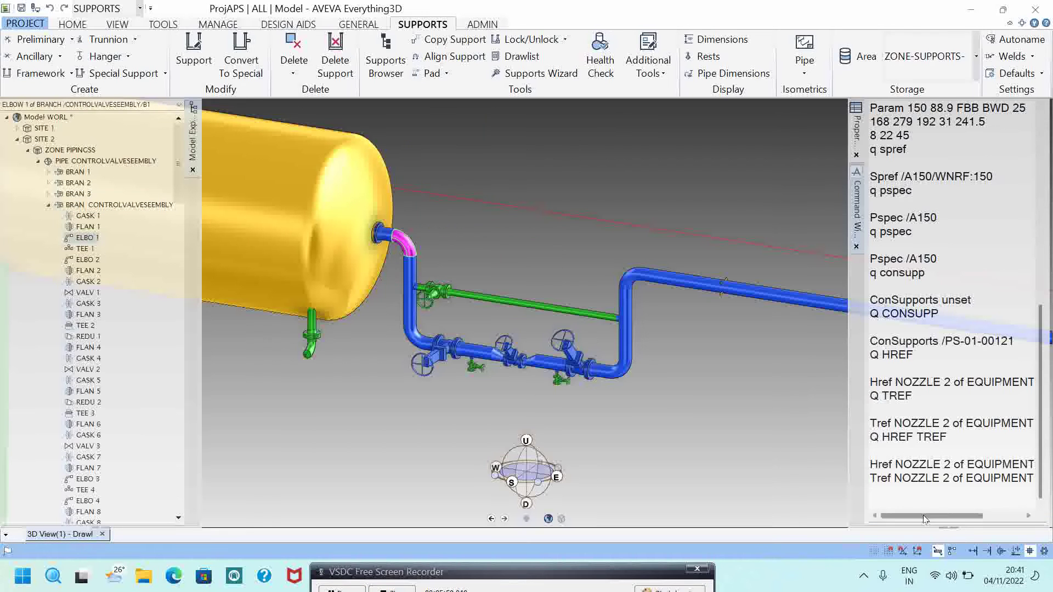
click(979, 498)
text(Q ATT)
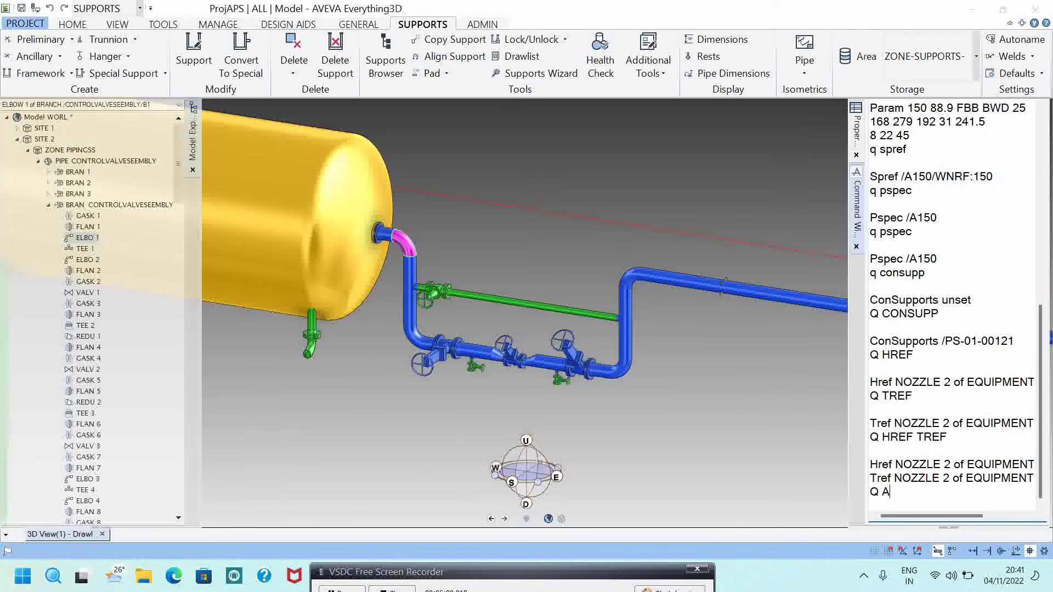
key(Return)
scroll(962, 337, up, 10)
scroll(984, 359, down, 10)
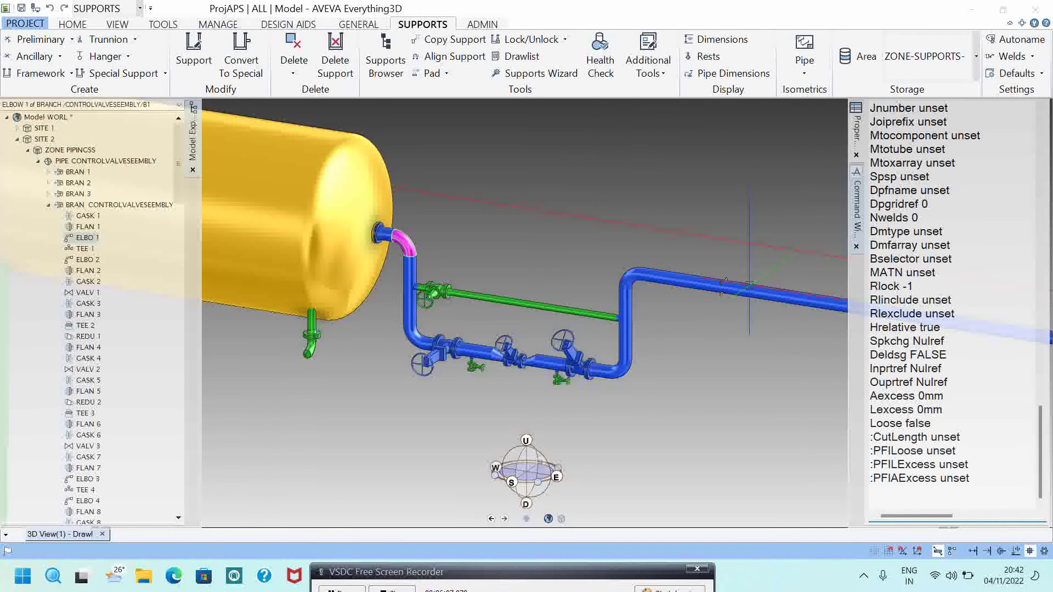
Query the detail description text of elbow 1 with Q DTXR
scroll(368, 248, up, 5)
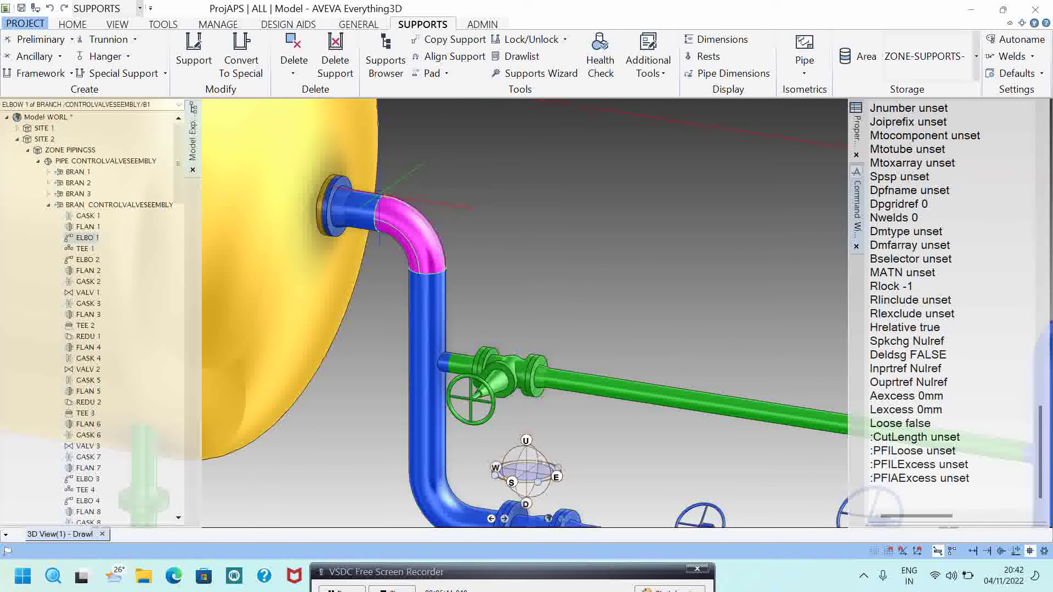
text(Q DTXR)
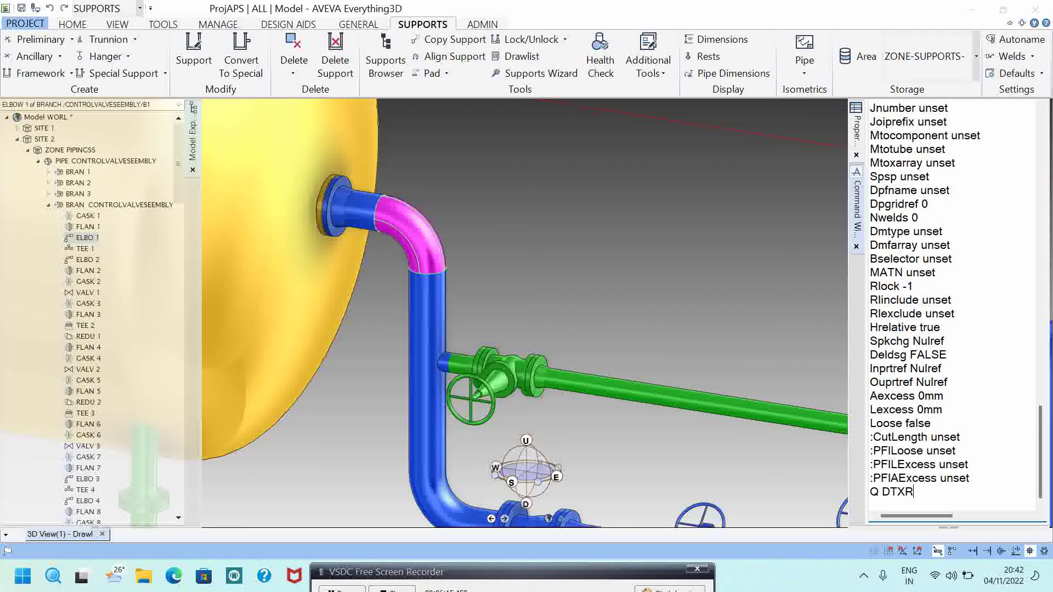
key(Return)
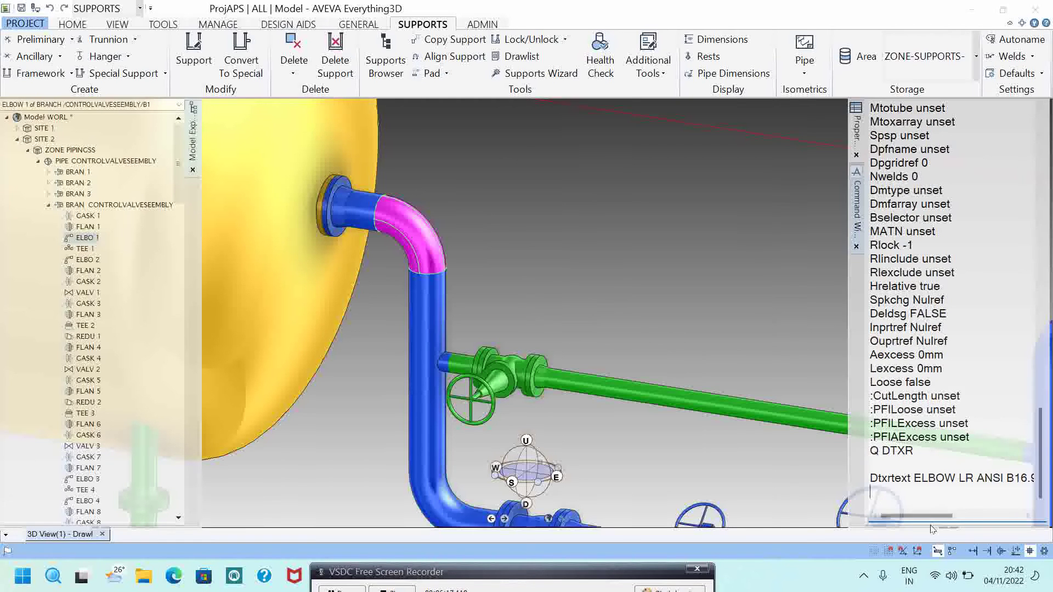
mouse_move(942, 516)
mouse_down()
mouse_move(970, 519)
mouse_move(940, 519)
mouse_up()
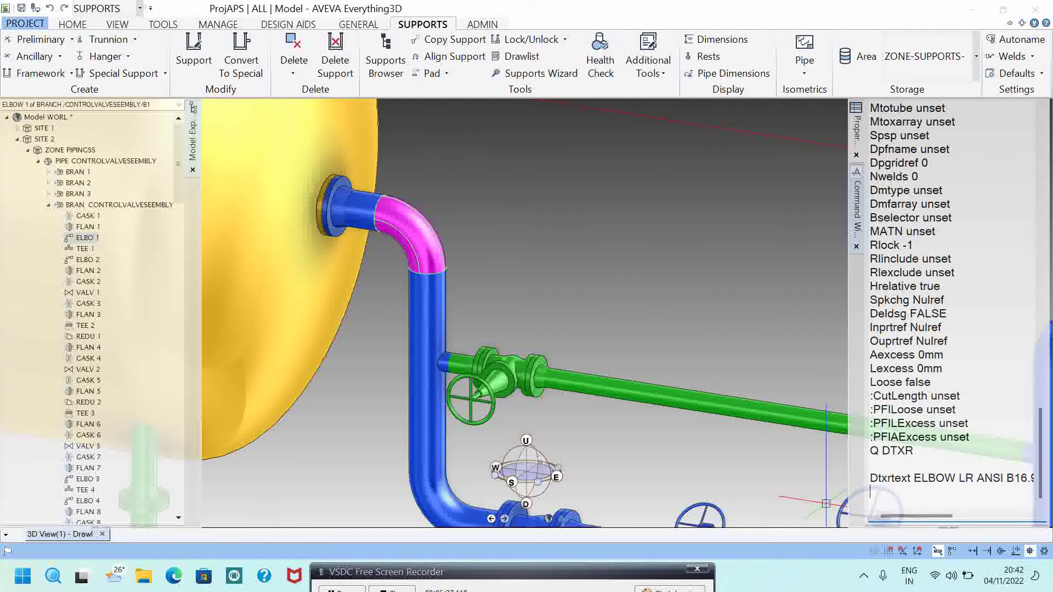
Try to query the STEXT attribute of elbow 1 with Q STEXT
text(Q STEXT)
key(Return)
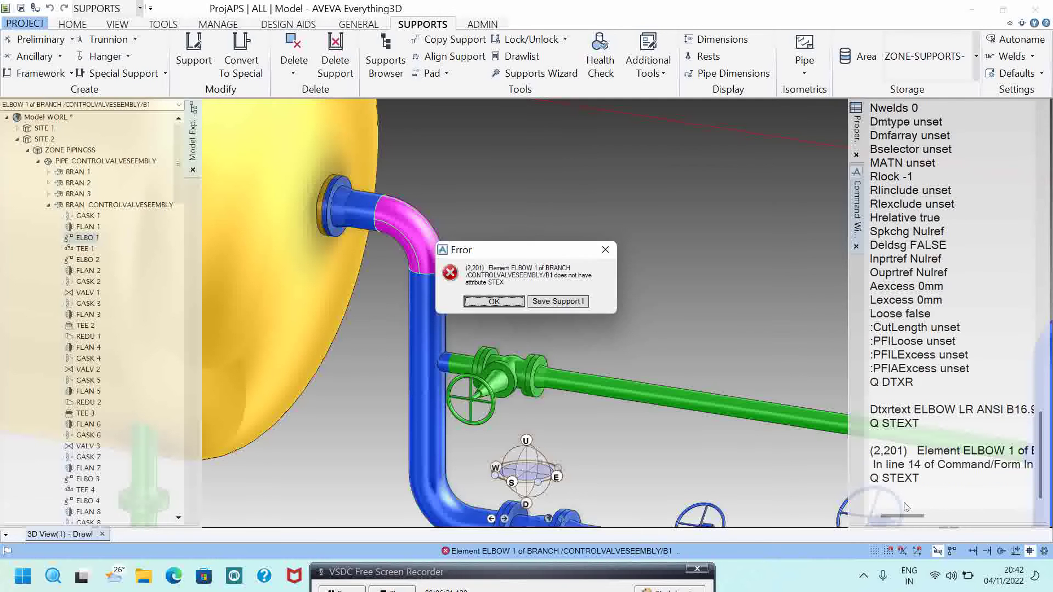
click(605, 251)
Select elbow 4 at the start of the long pipe run and examine the run toward the second vessel
scroll(601, 254, down, 5)
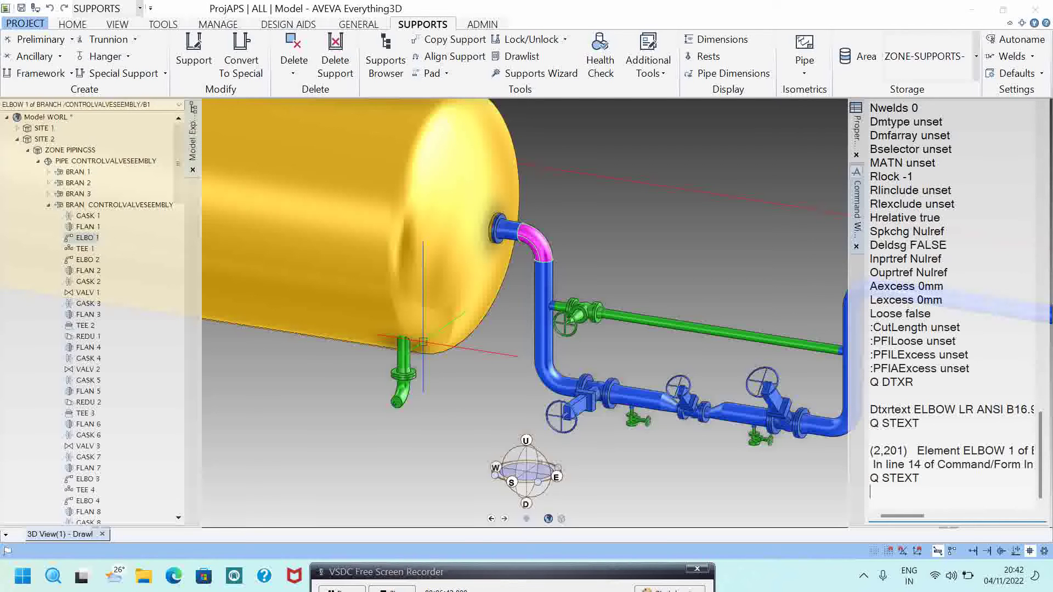
scroll(758, 298, down, 2)
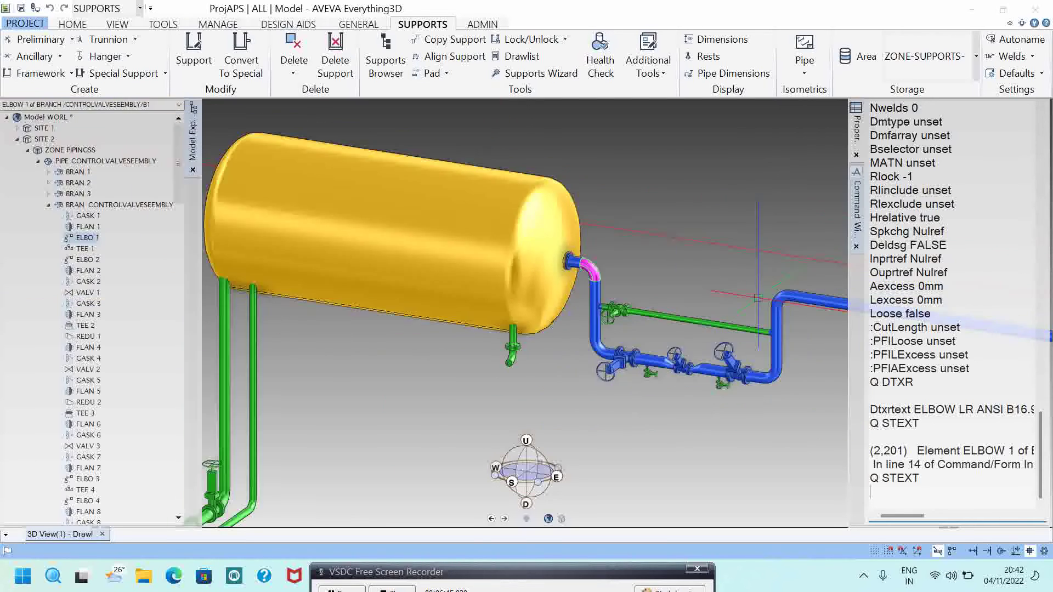
scroll(758, 298, up, 3)
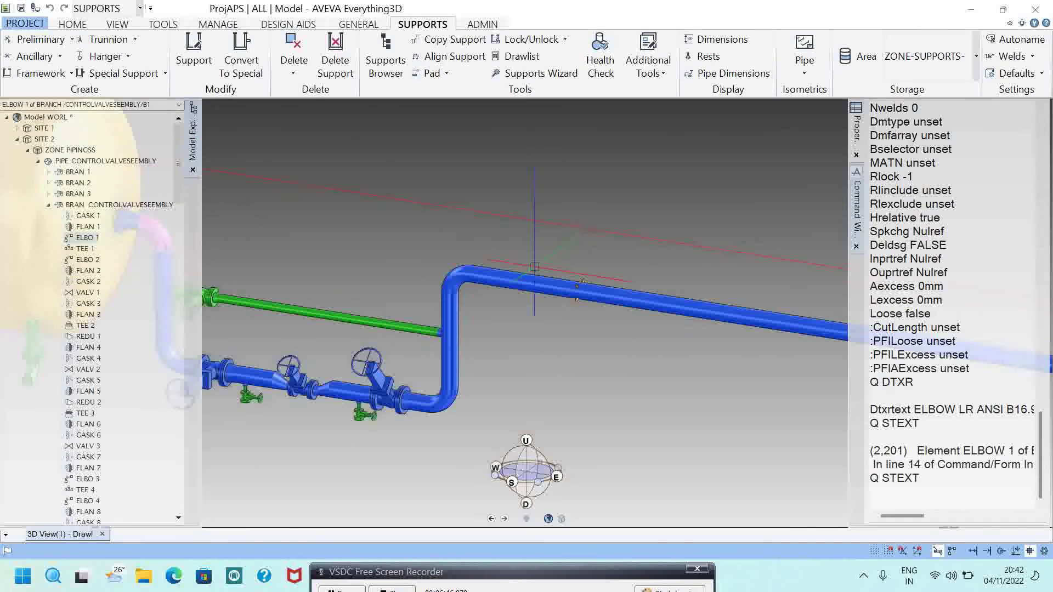
click(453, 276)
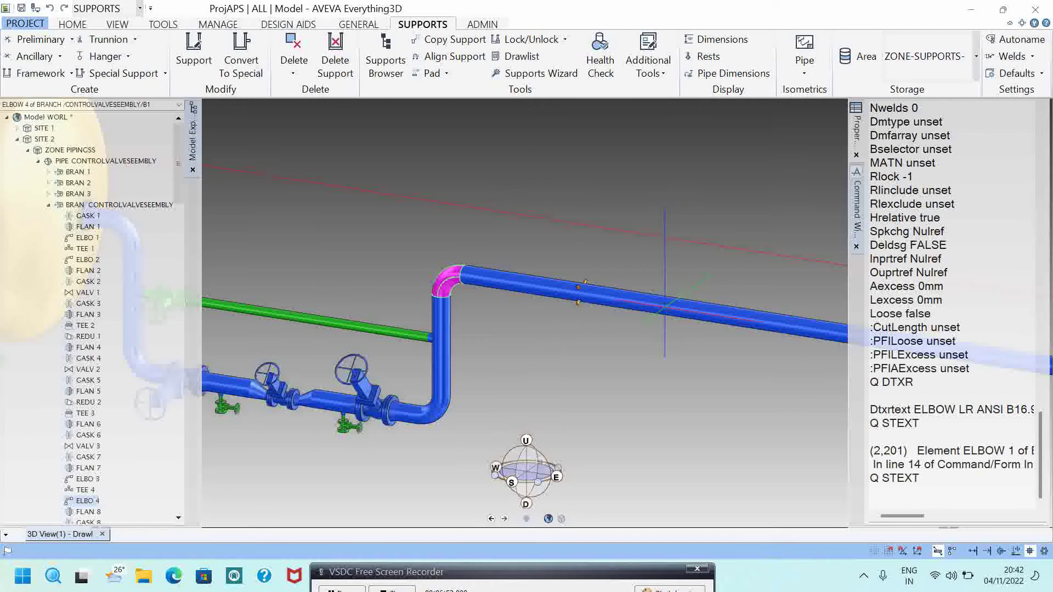
scroll(665, 306, down, 3)
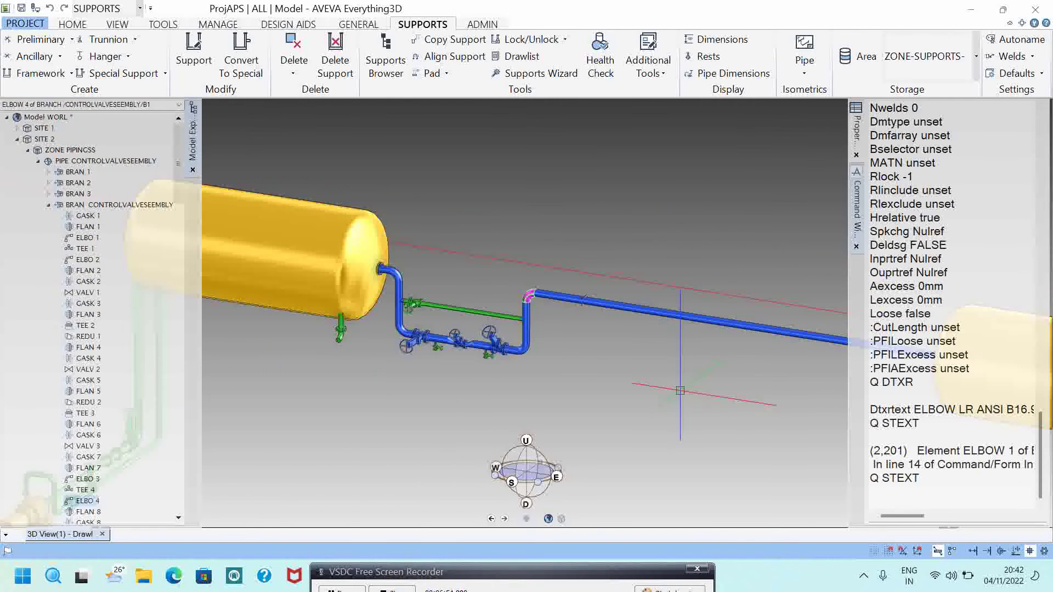
middle_drag(680, 391, 526, 324)
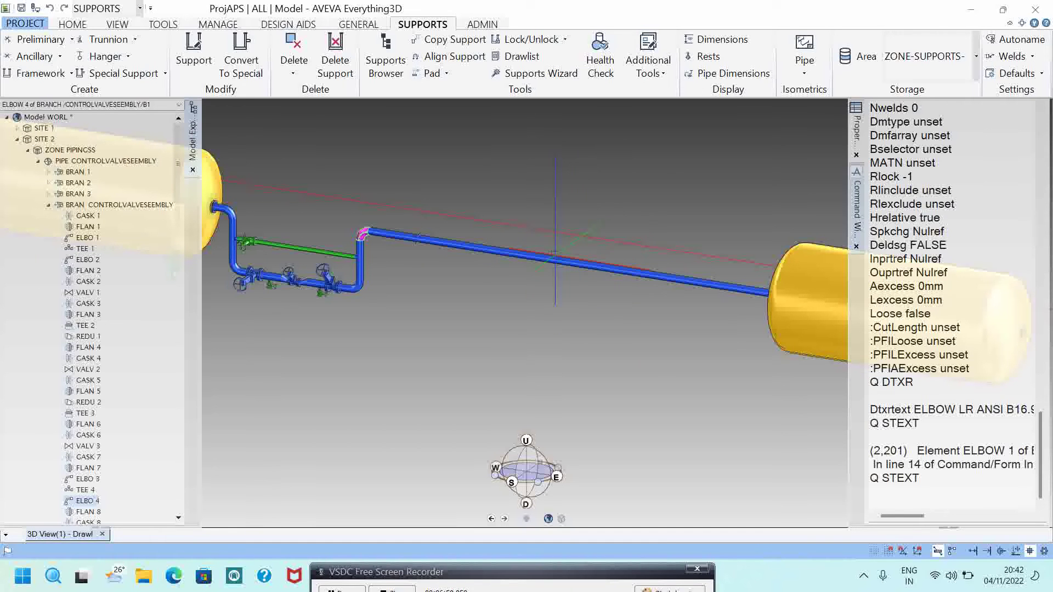
Create an attachment after elbow 4 with NEW ATTA CHOO ALL FCONN MTOC OFF, choosing the GEN general purpose component
scroll(568, 254, up, 2)
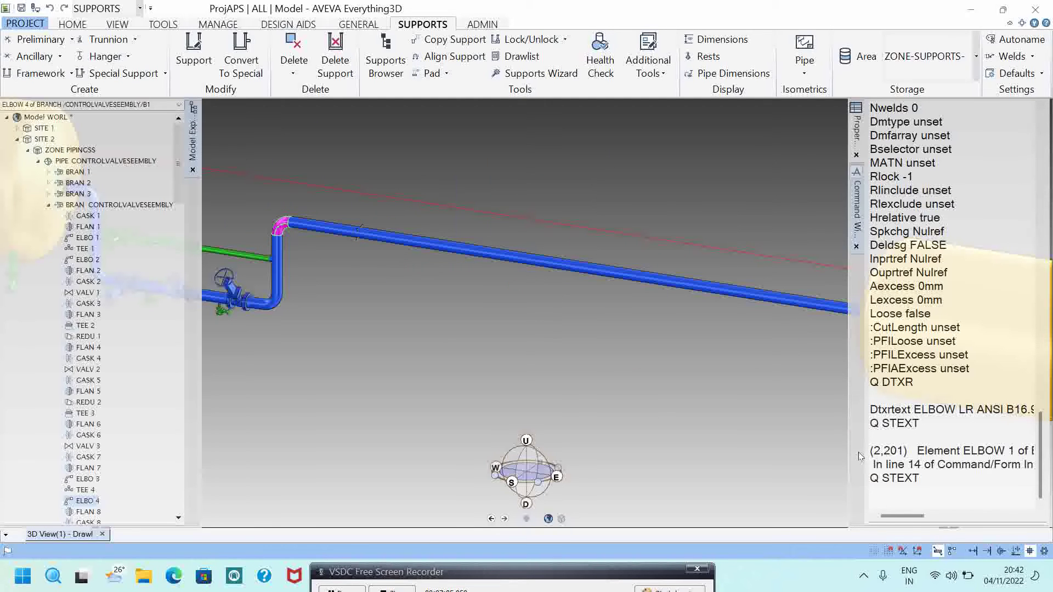
click(886, 507)
text(NEW ARE)
key(BackSpace)
key(BackSpace)
text(R)
key(BackSpace)
text(TTA )
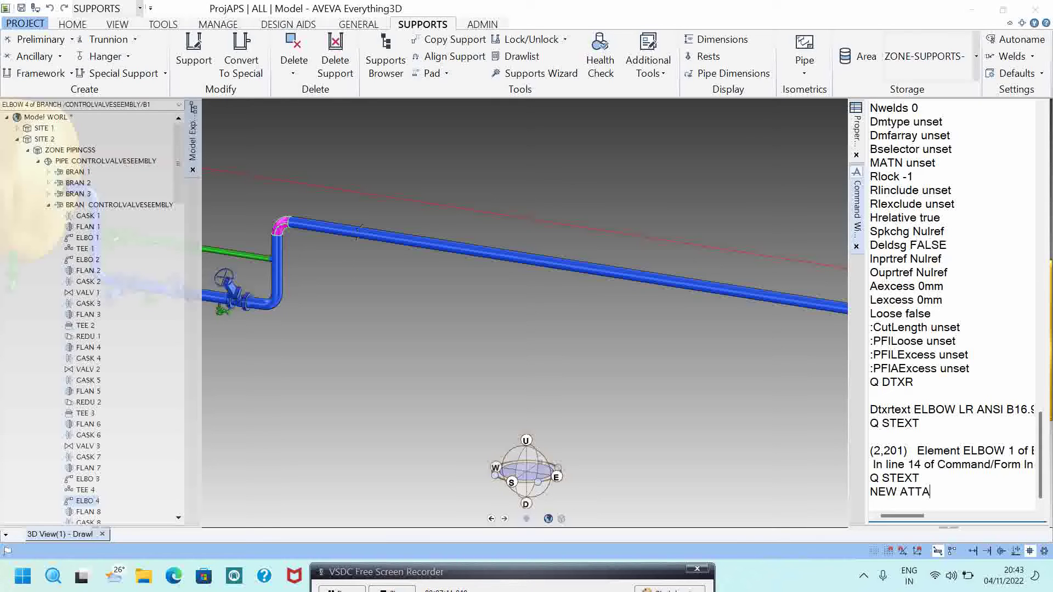
text(CHOO SLL)
key(BackSpace)
key(BackSpace)
key(BackSpace)
text(ALL)
text(FCONN MTO)
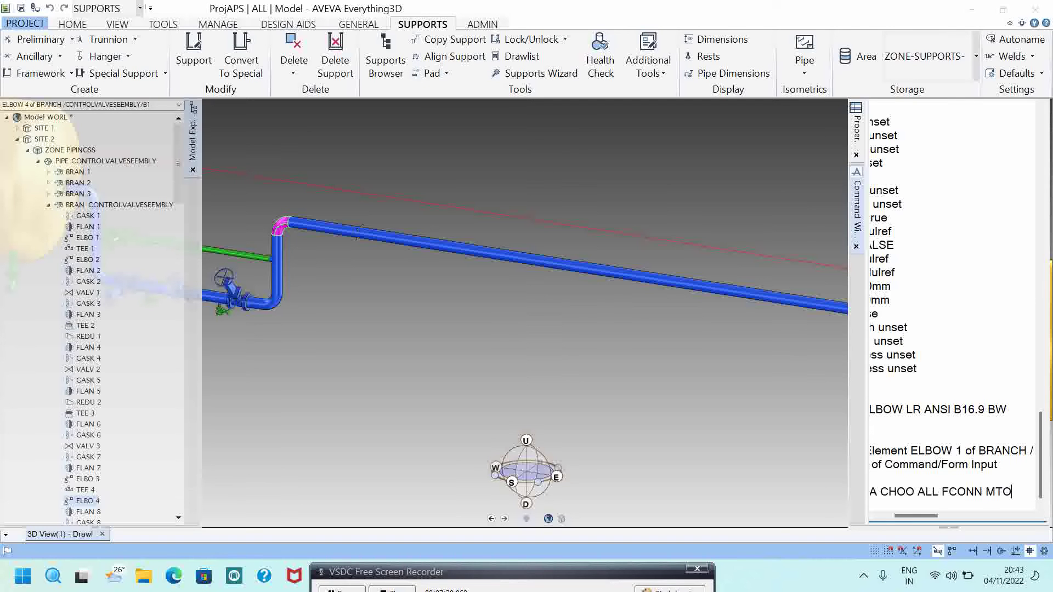
text(C OFF)
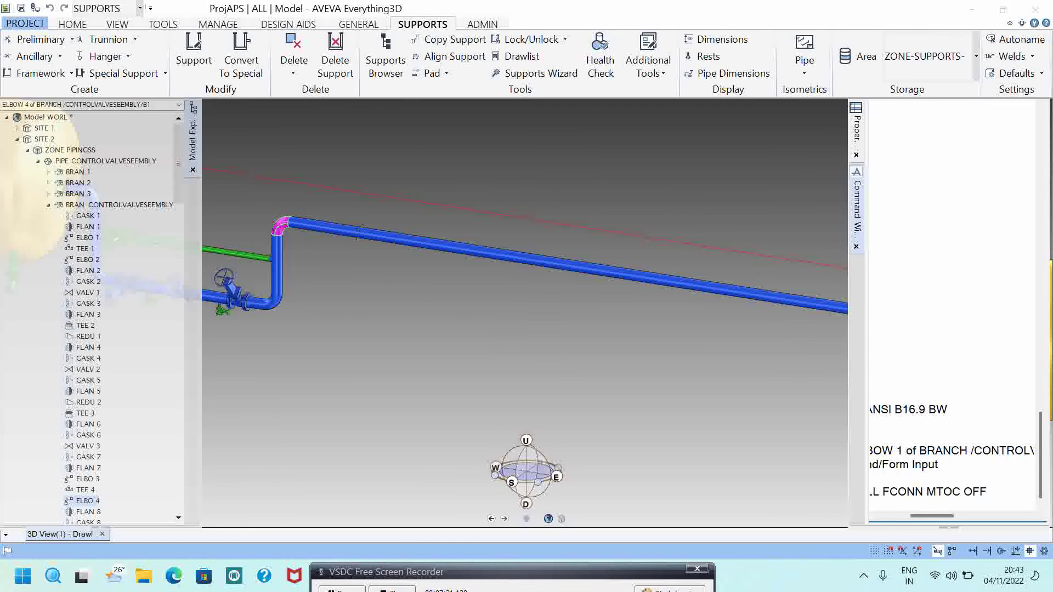
key(Return)
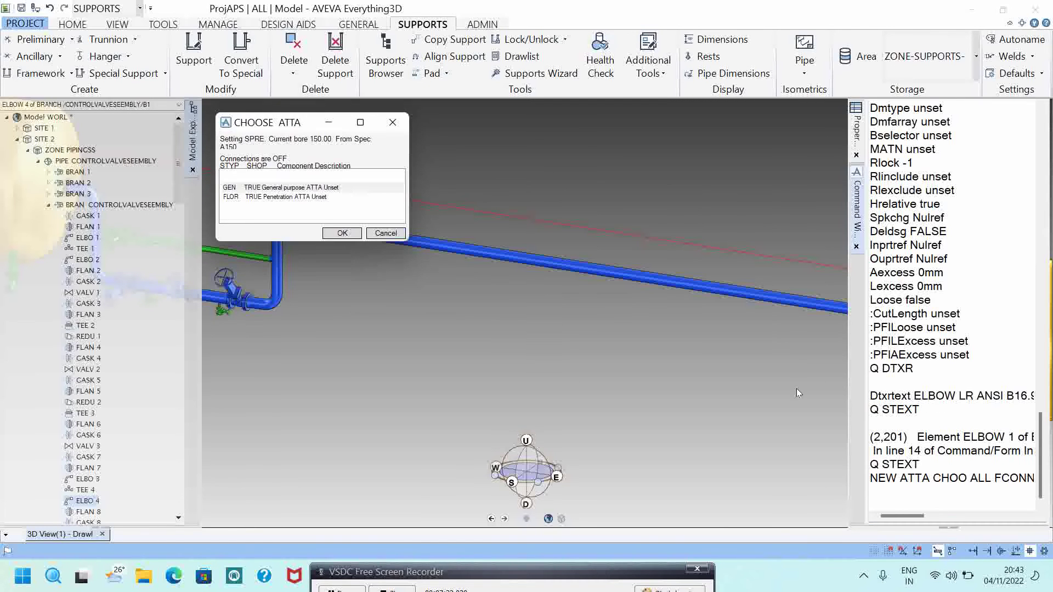
click(285, 189)
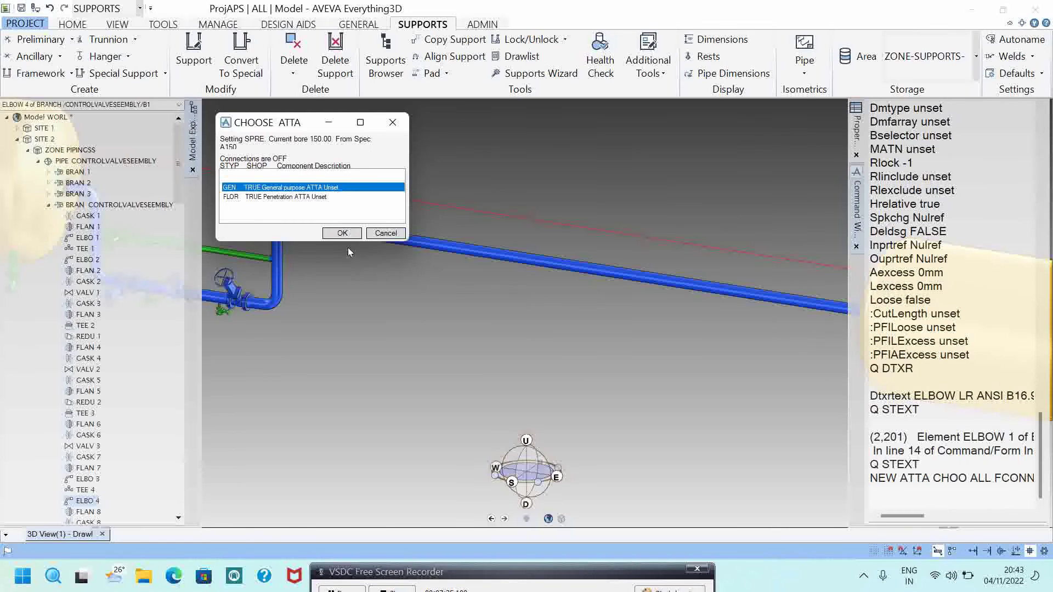
click(351, 234)
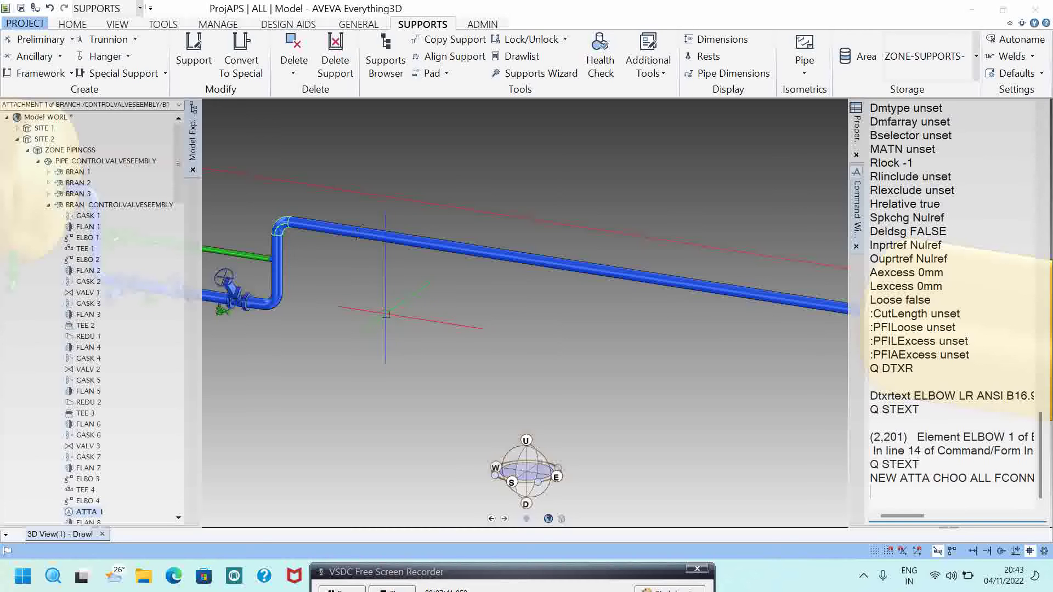
Set the new attachment's type with ATTY FLOW and its clearance with CLEA 2000
text(A)
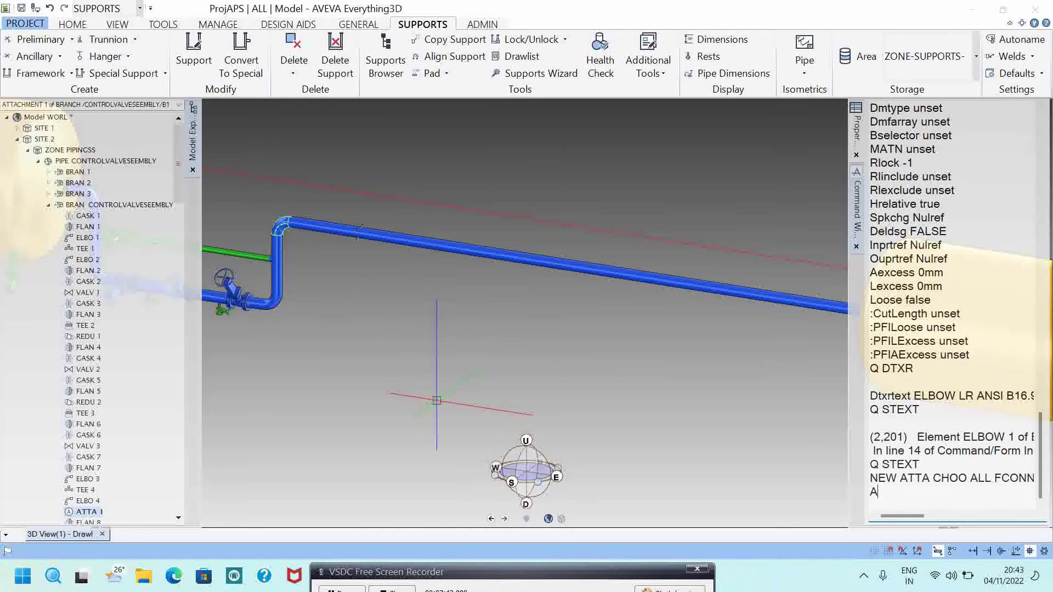
text(TTY FLOW)
key(Return)
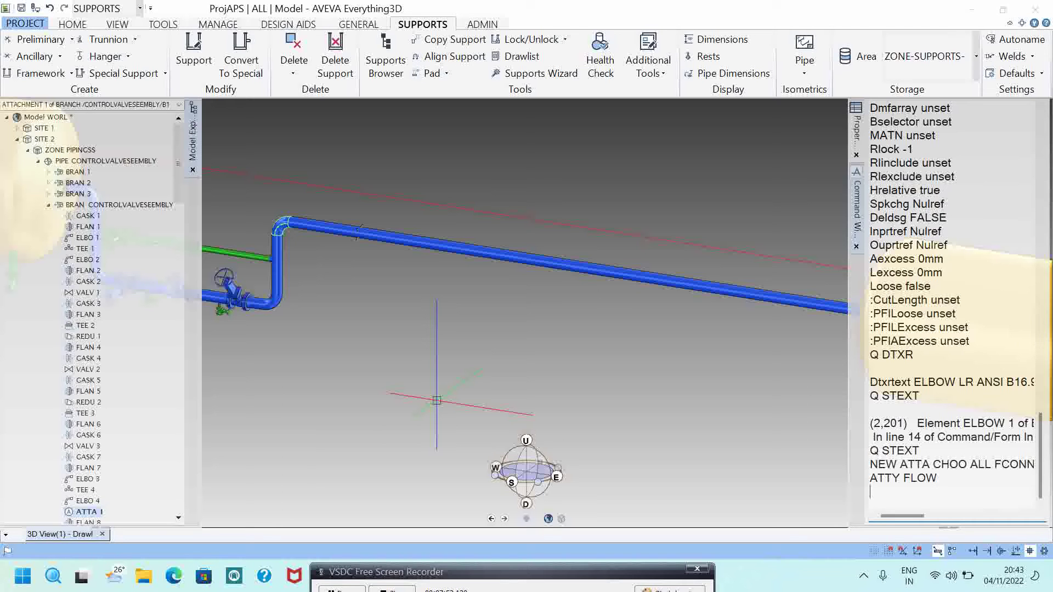
text(CLEA 2000)
key(Return)
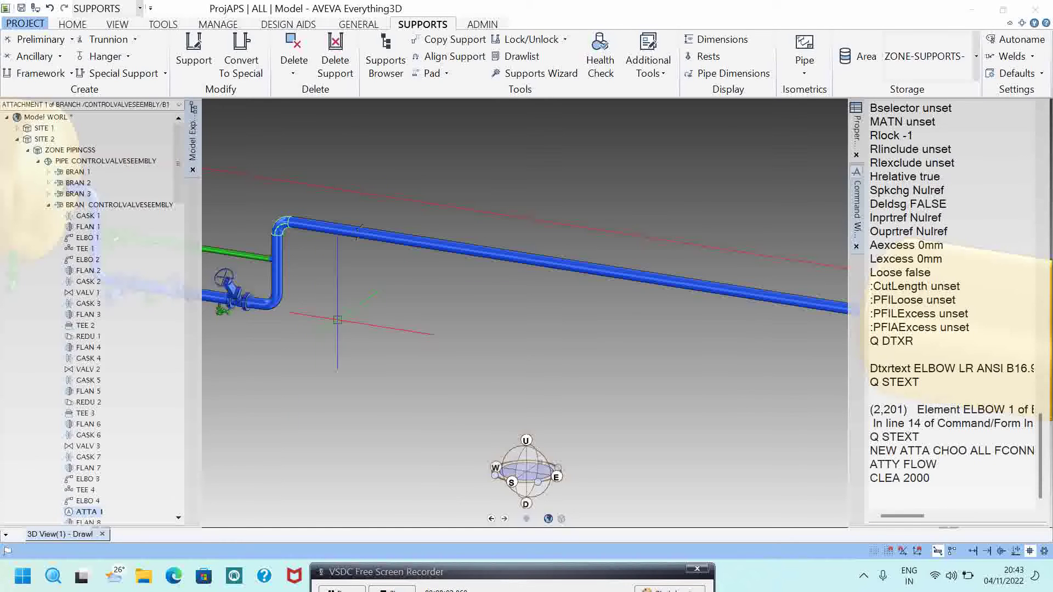
Display the new flow attachment on the pipe run after elbow 4 and inspect it in the 3D view
right_click(401, 301)
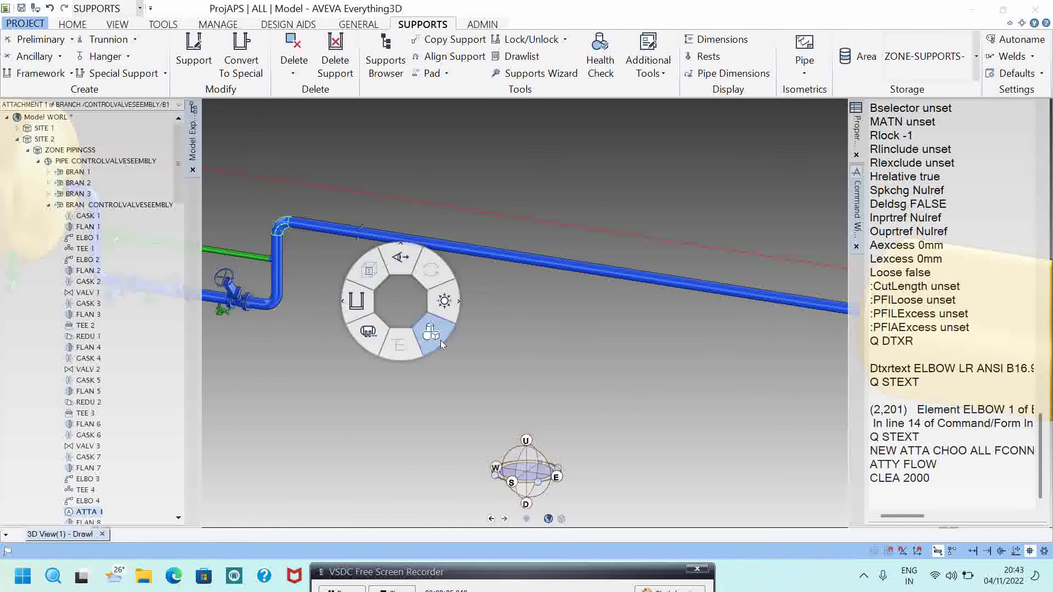
click(440, 340)
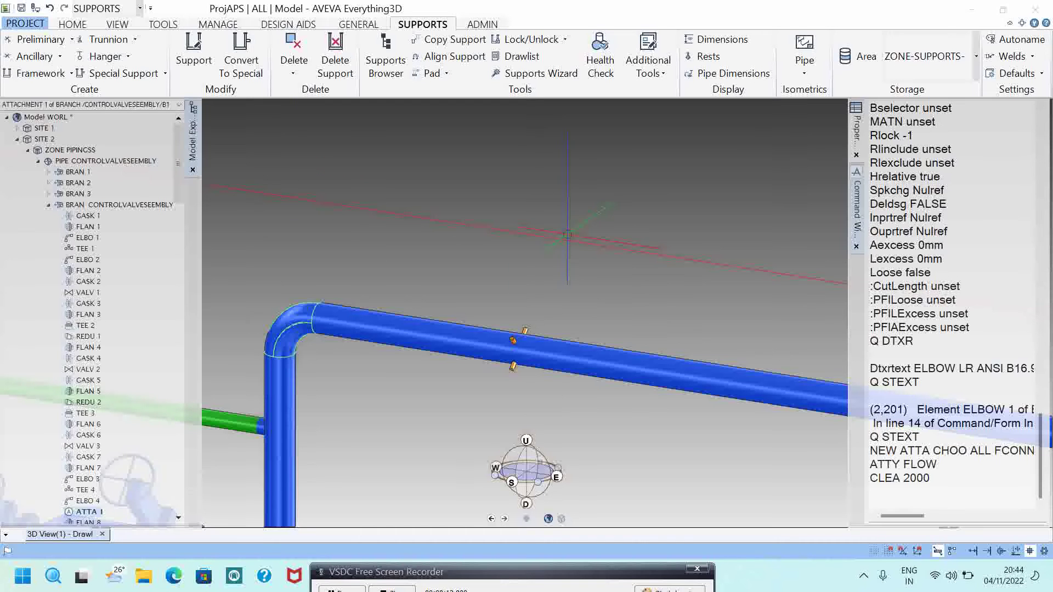
key(XF86RFKill)
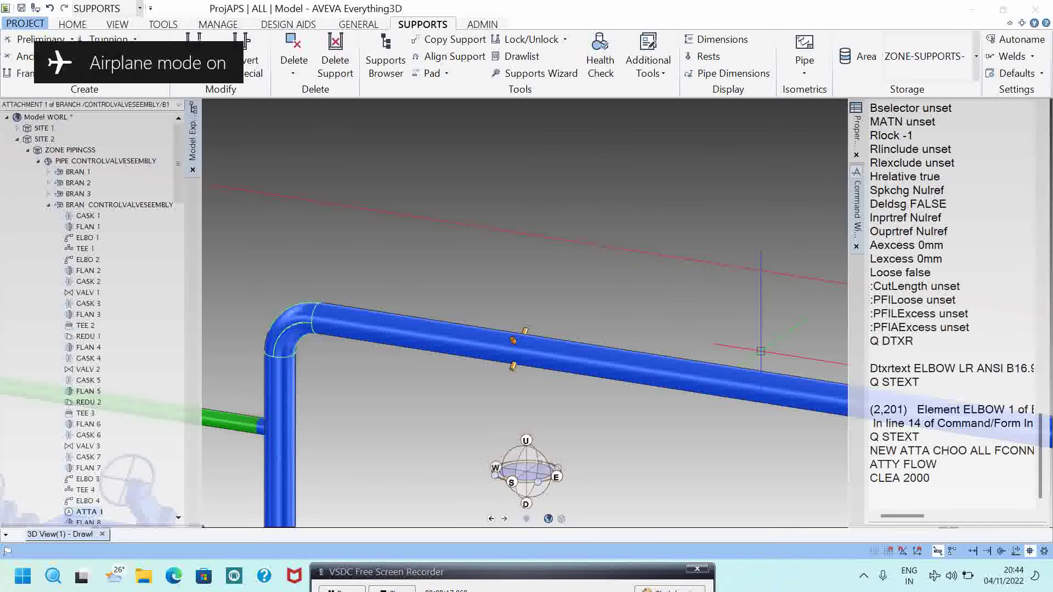
scroll(674, 284, down, 2)
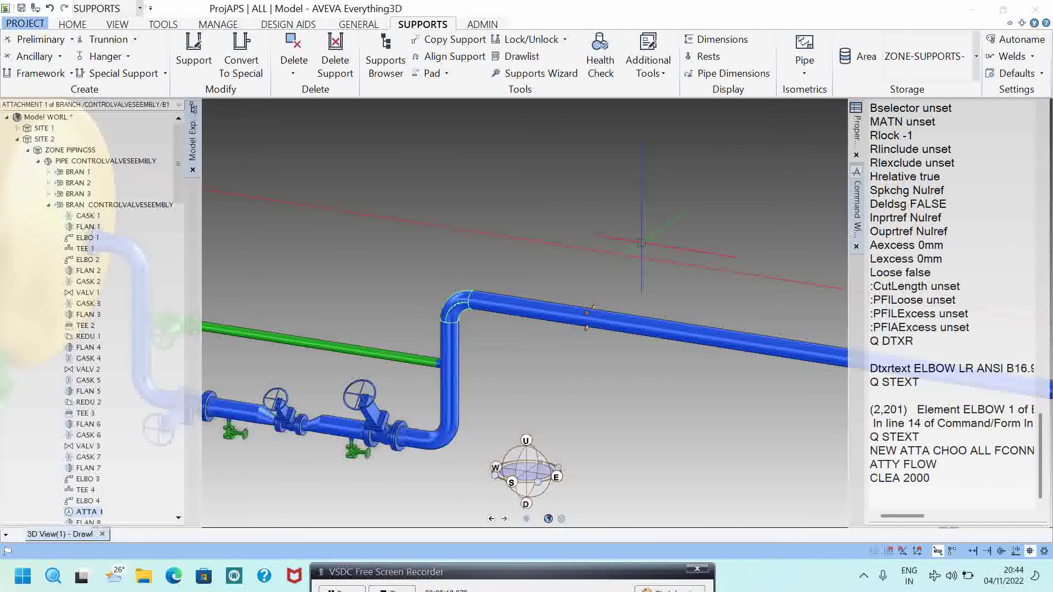
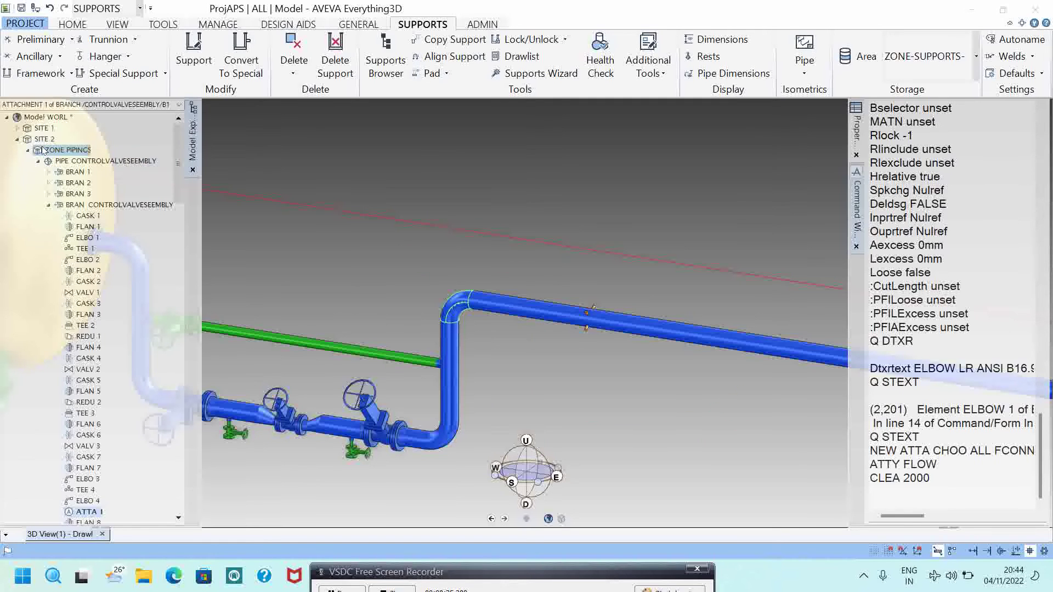
Select the control valve assembly branch and display only that branch in the 3D view with REM ALL ADD CE
click(118, 206)
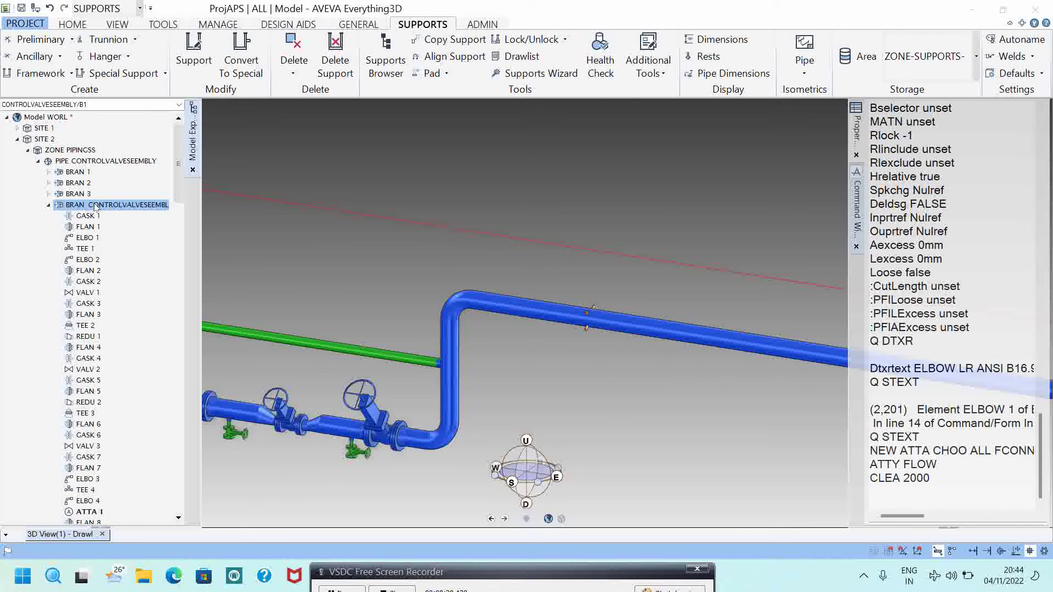
drag(113, 209, 314, 222)
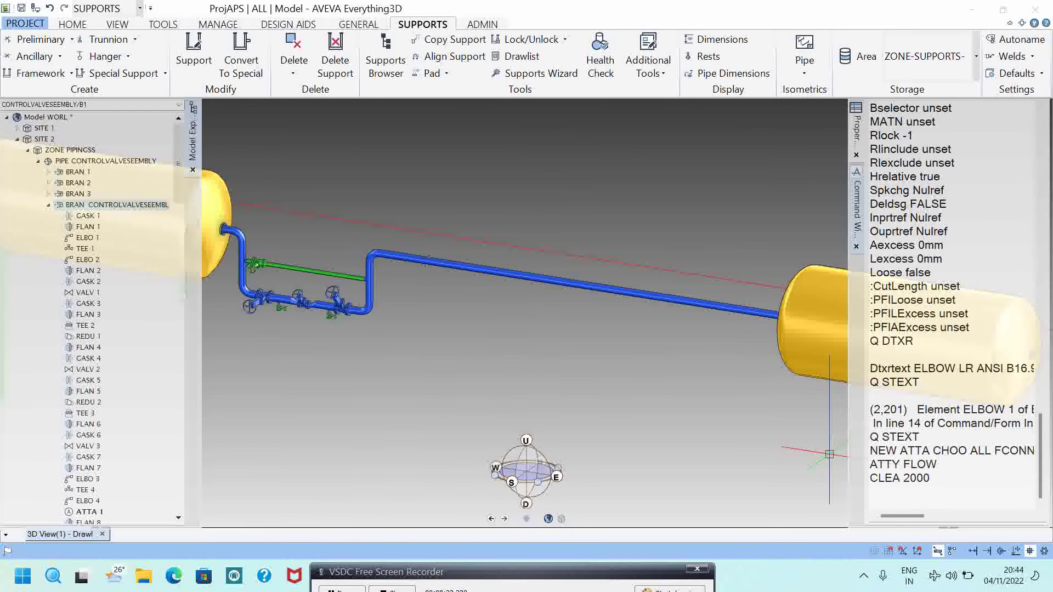
click(119, 207)
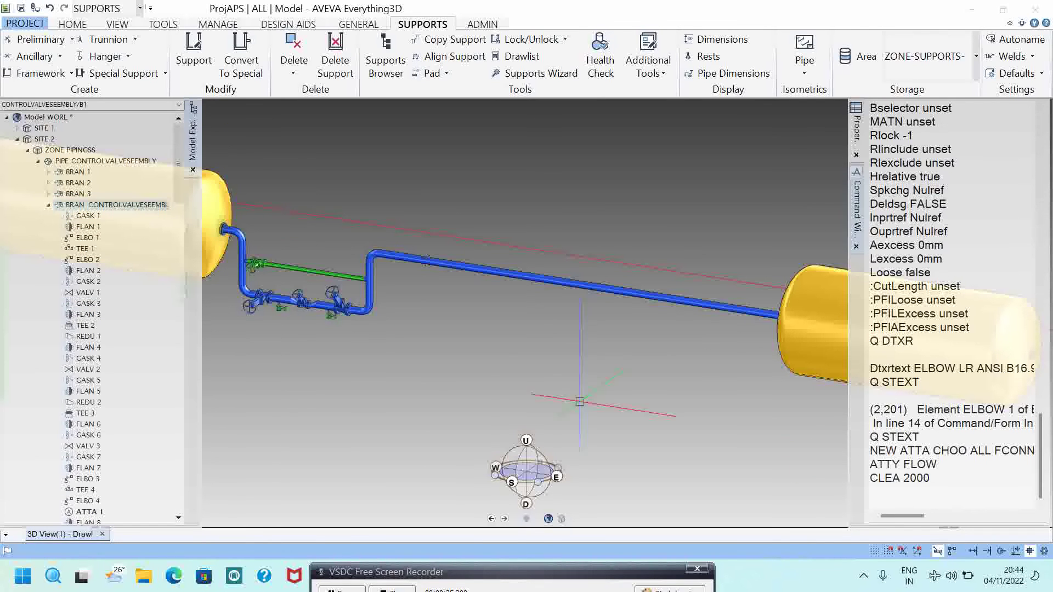
click(878, 496)
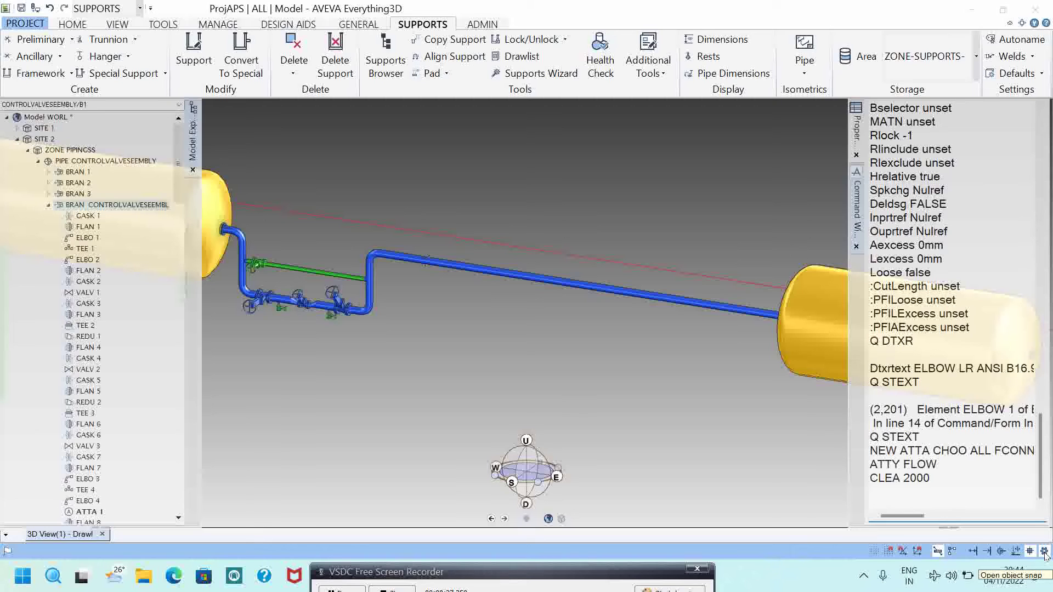
text(REM ALL ADD CE)
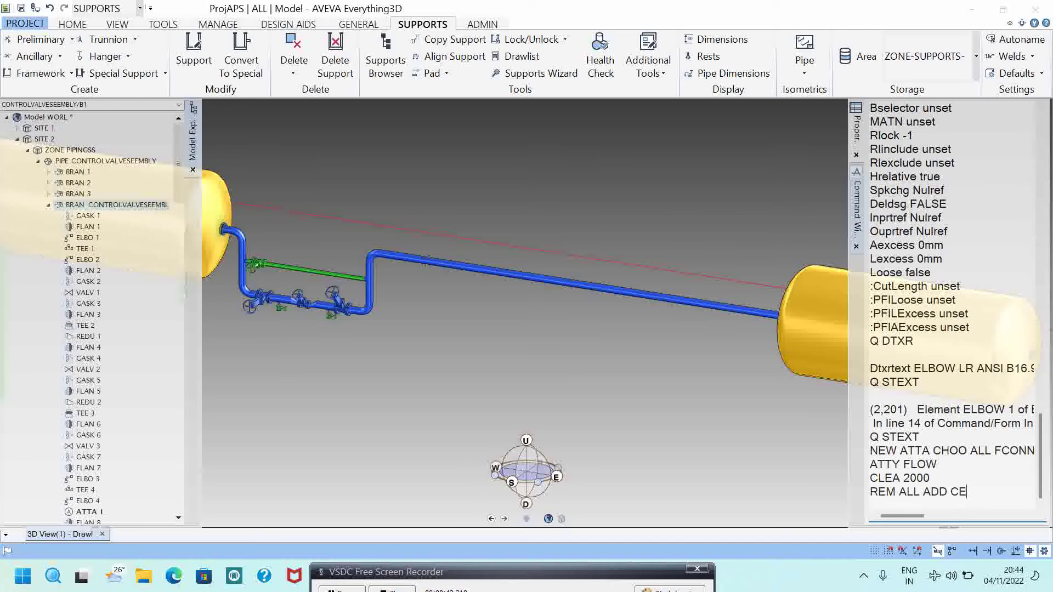
key(Return)
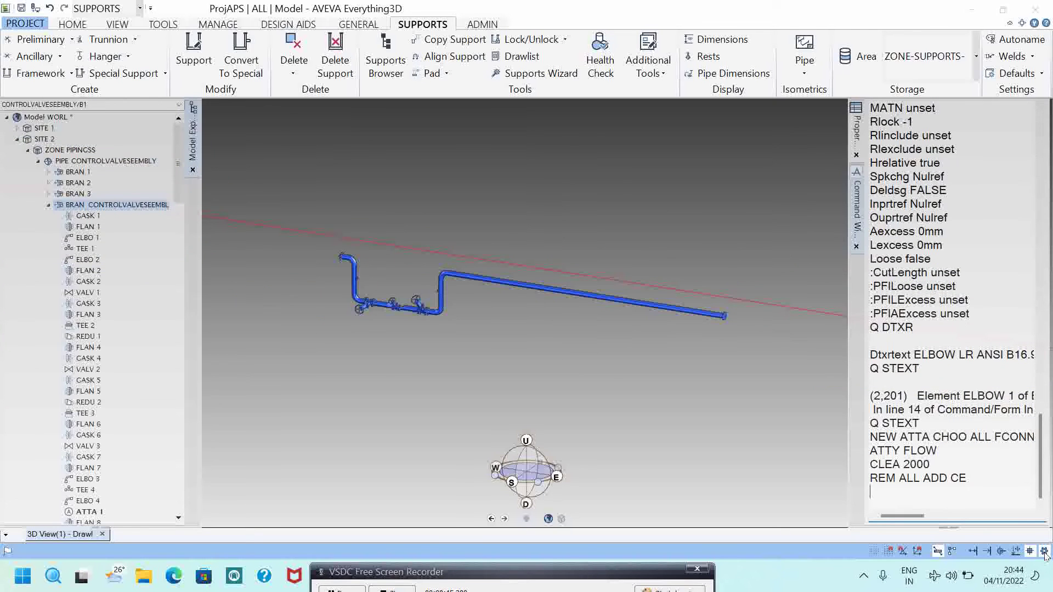
click(128, 206)
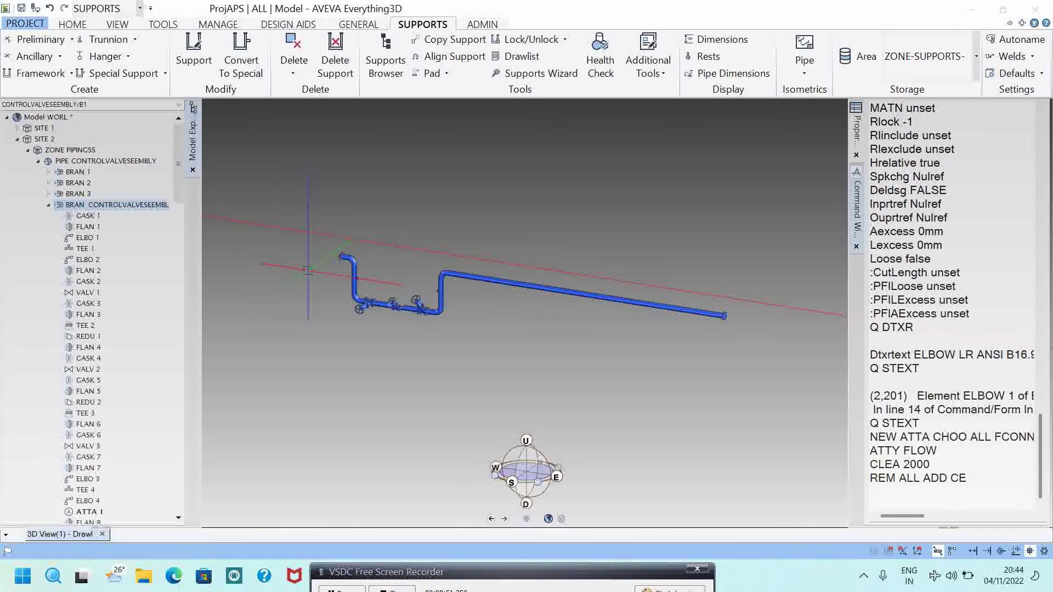
Select elbow 1 near the branch's flanged start and display axes at it with AXES AT CE
scroll(302, 274, up, 5)
scroll(525, 250, up, 3)
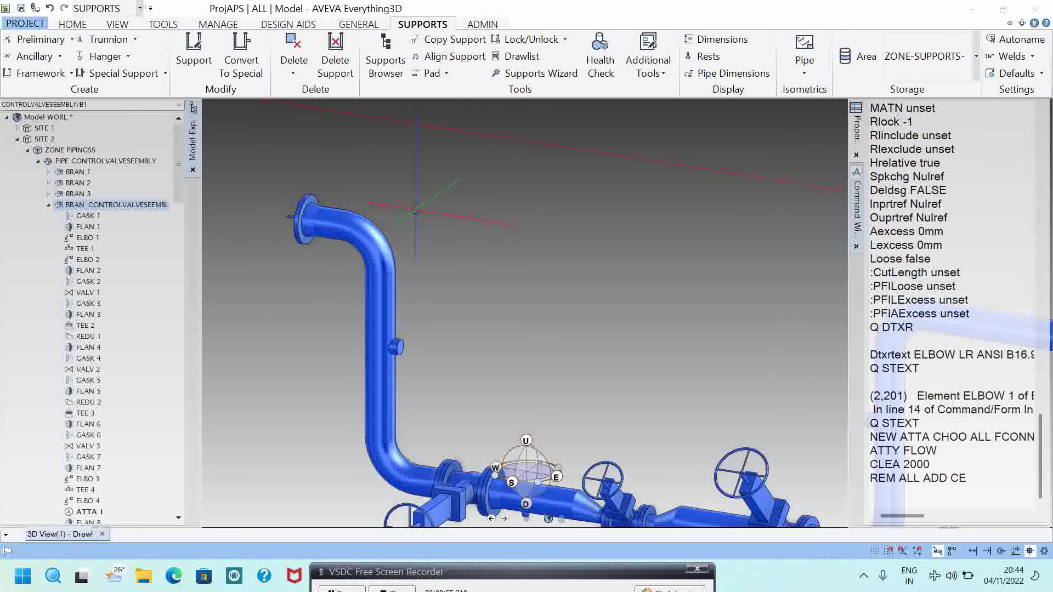
click(340, 237)
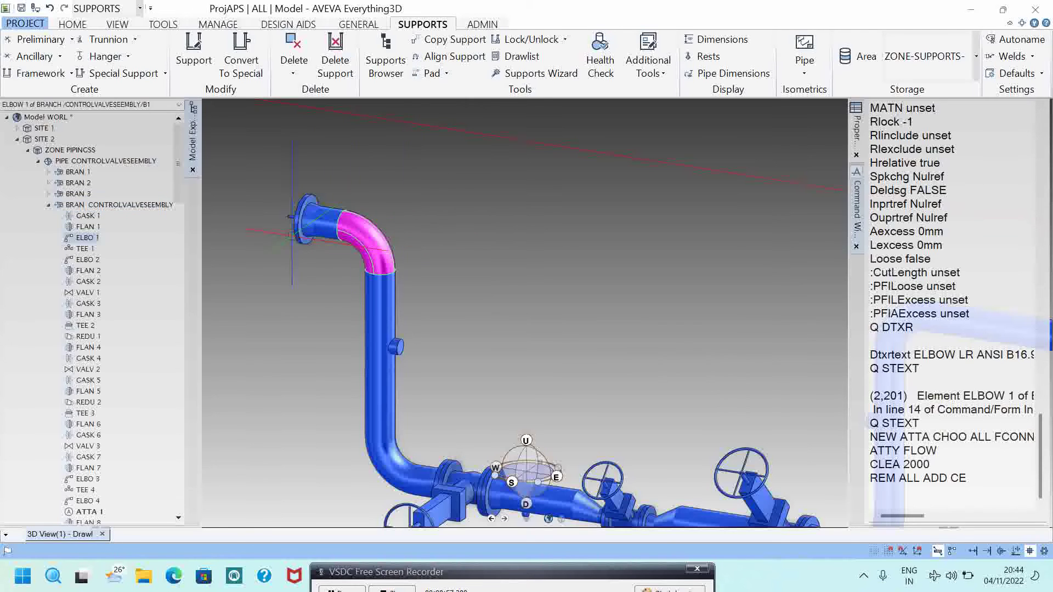
click(946, 532)
text(AXES AT CE)
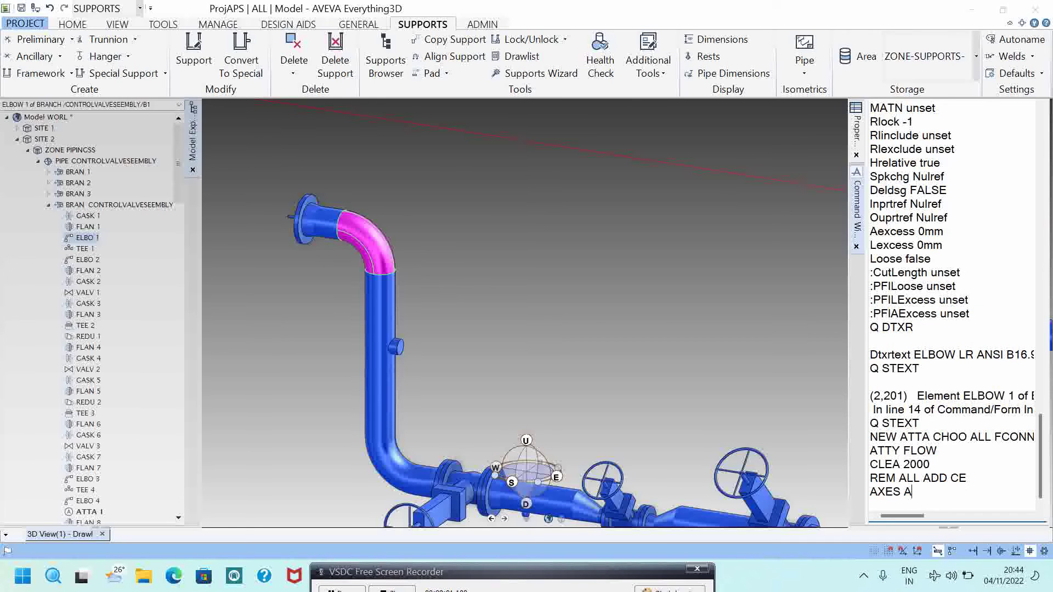
key(Return)
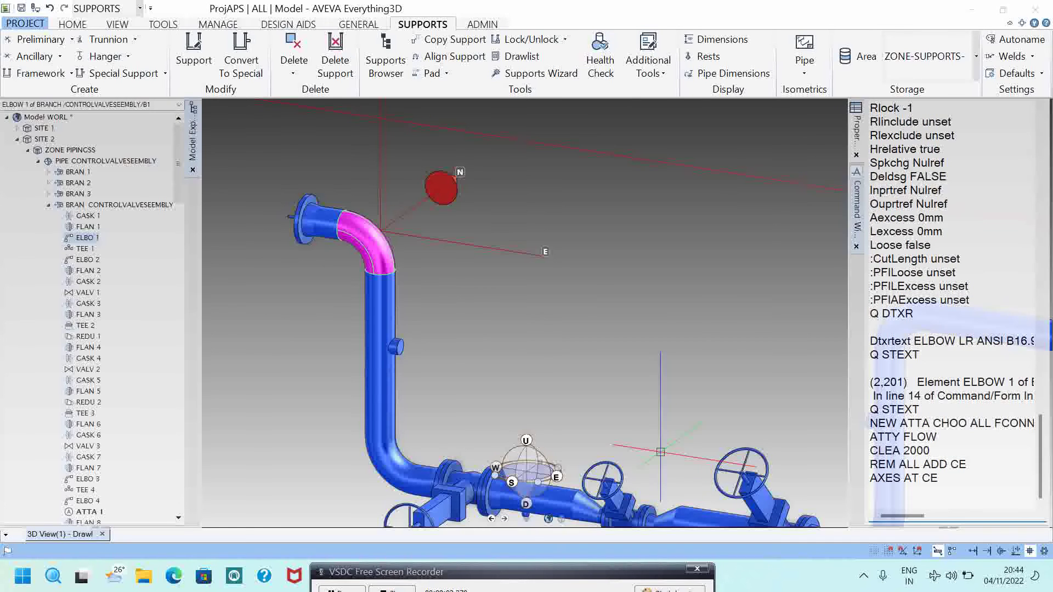
Reselect elbow 1 after picking elbow 2, switch the axes on with AXES ON and hide them with AXES OFF
scroll(573, 337, down, 2)
click(458, 415)
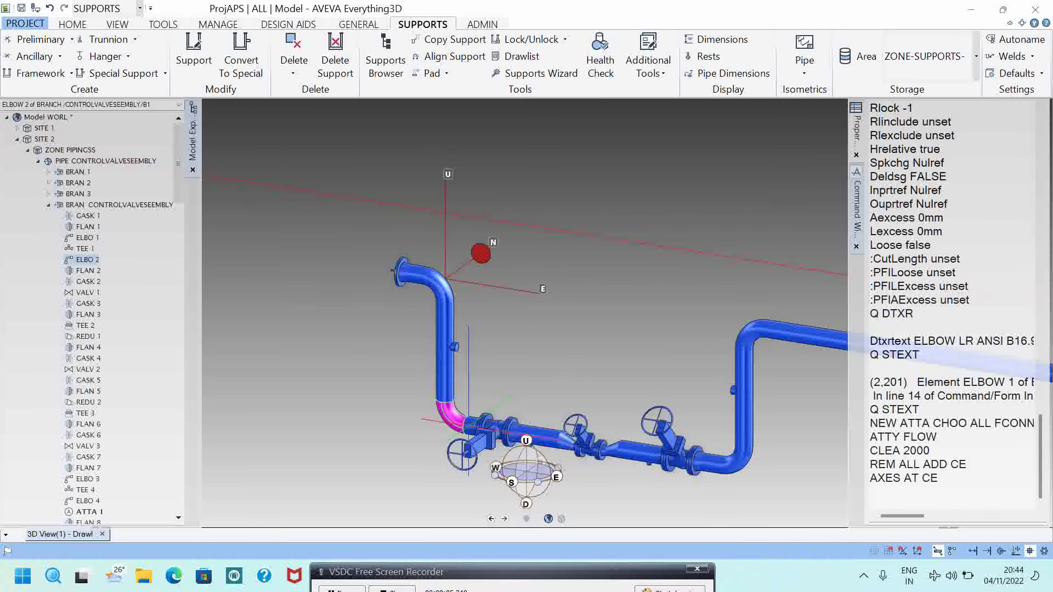
click(436, 282)
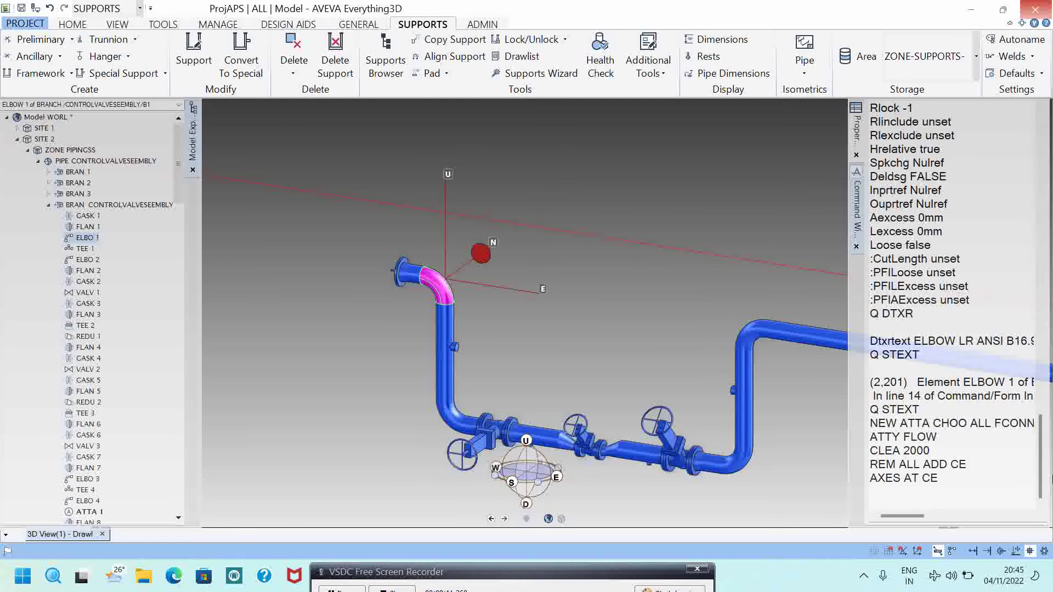
click(909, 510)
text(A)
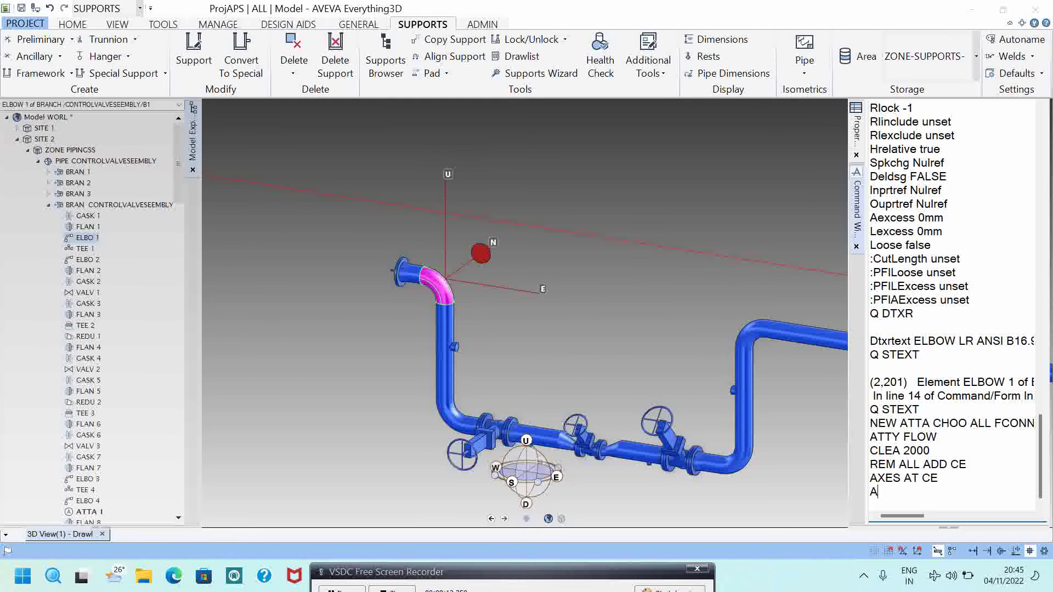
text(XES ON)
key(Return)
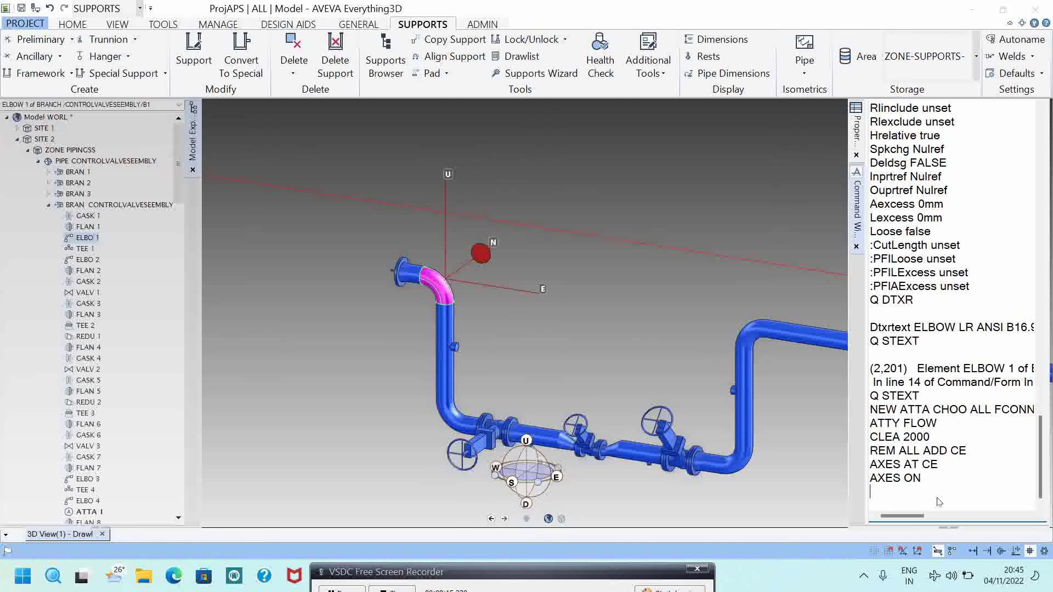
text(AXES OFF)
key(Return)
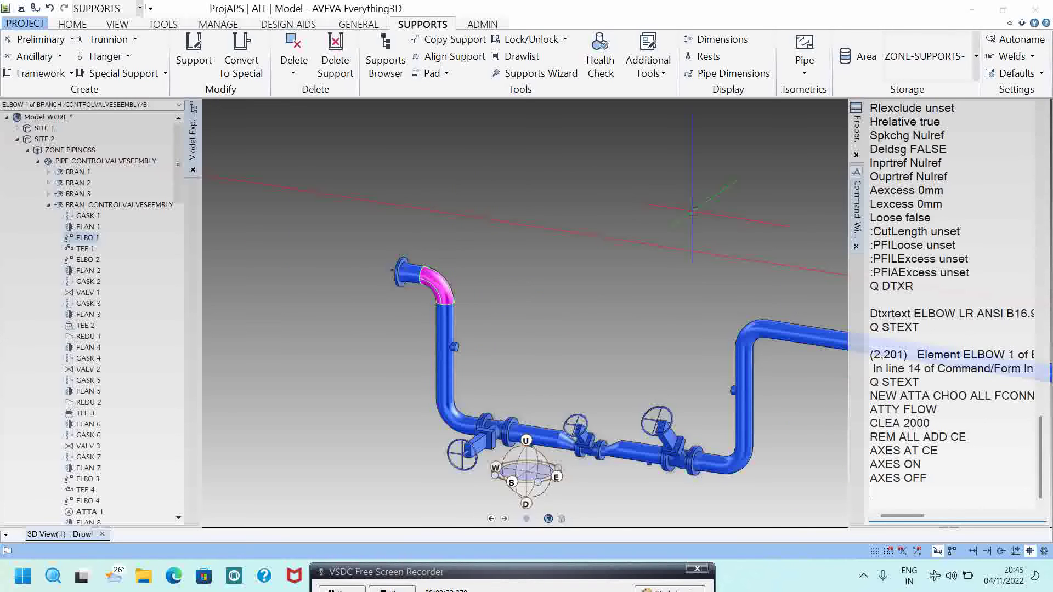
Query the angle of elbow 1 with Q ANG
scroll(414, 280, up, 3)
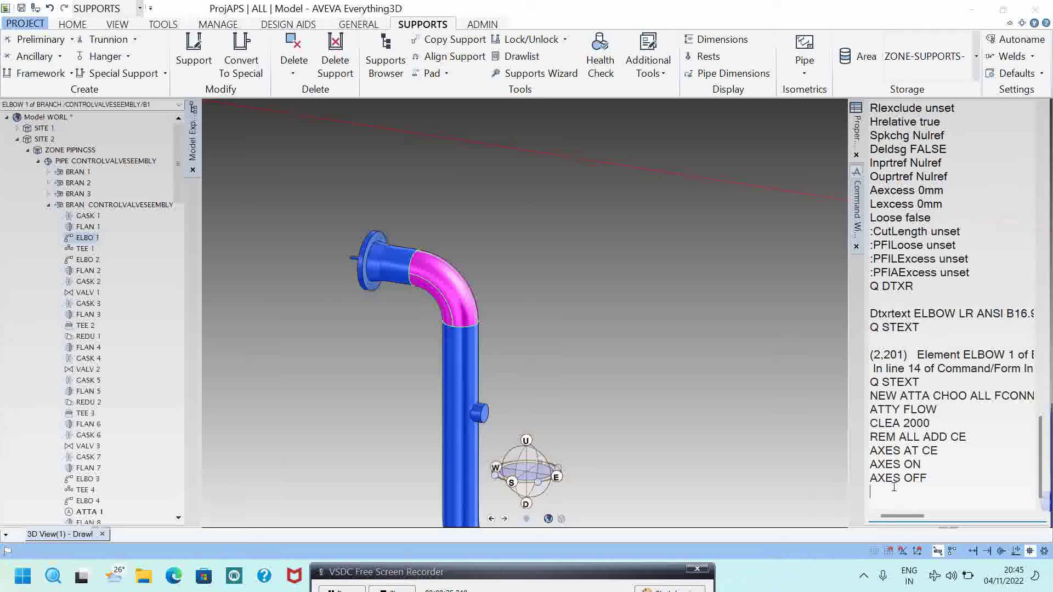
text(Q ANG)
key(Return)
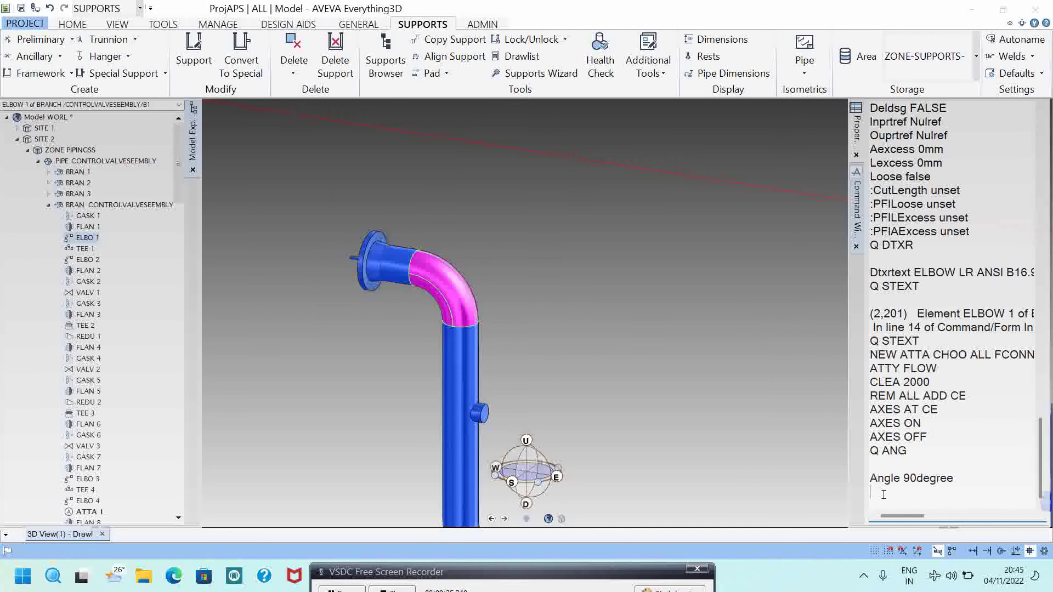
Query the insulation specification of elbow 1 with Q ISPEC
text(Q ISPEC)
key(Return)
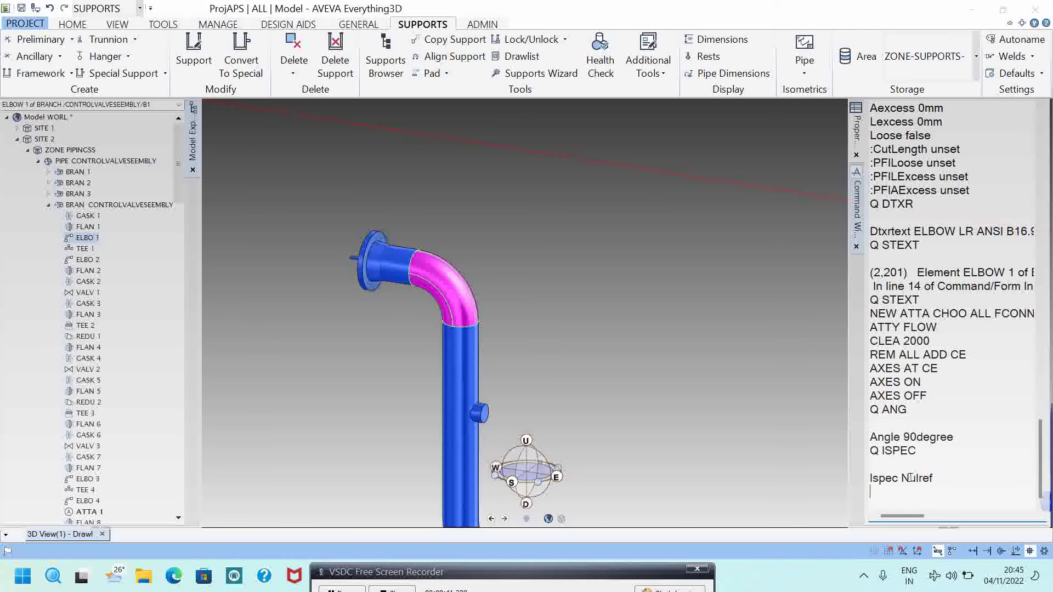
scroll(566, 418, down, 2)
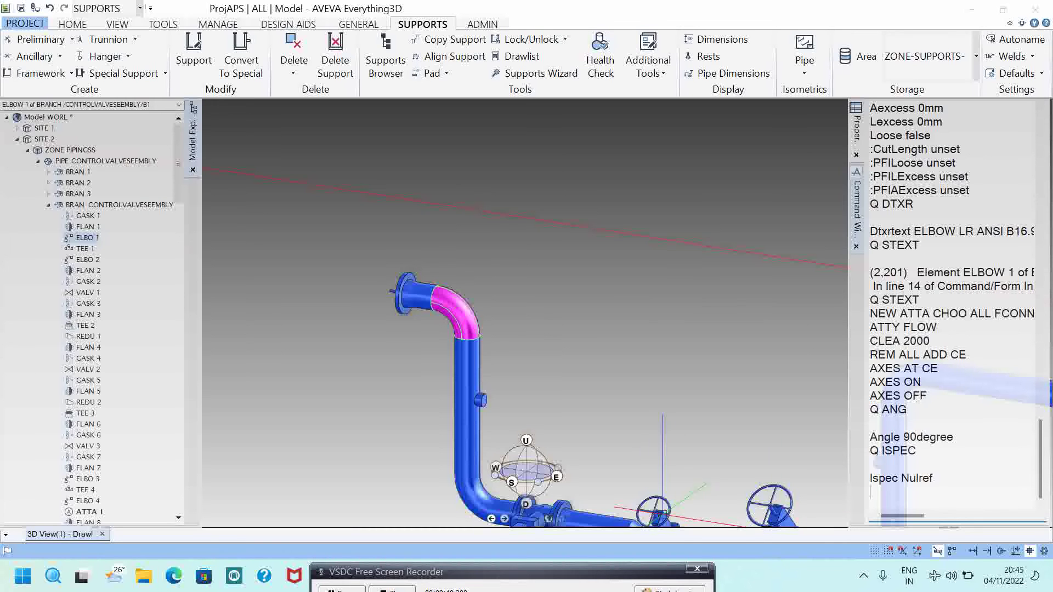
Query which user last modified elbow 1 with Q USERM
scroll(694, 496, down, 2)
middle_drag(693, 496, 512, 305)
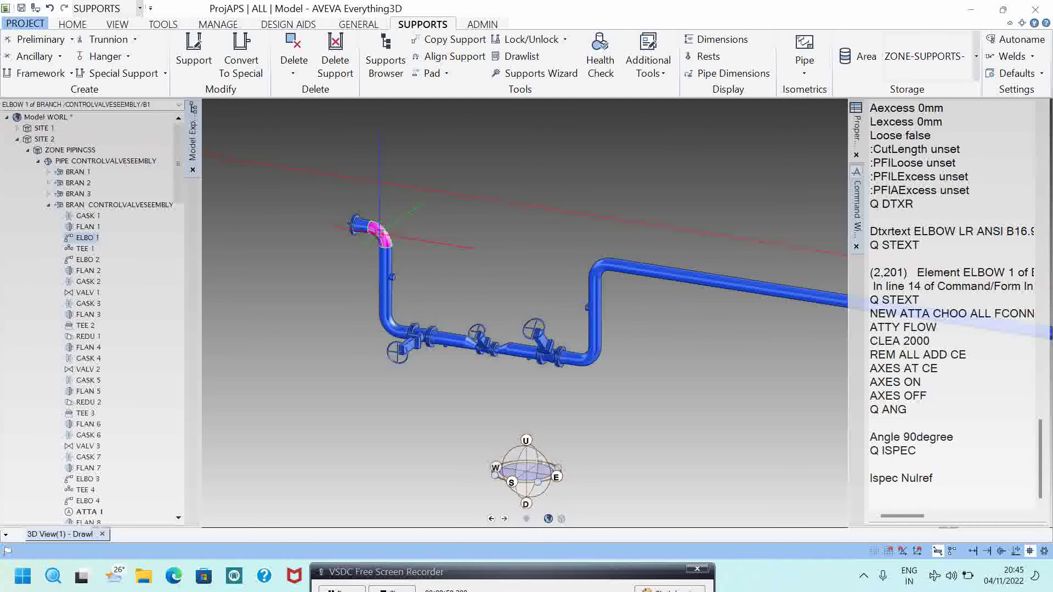
scroll(361, 227, up, 3)
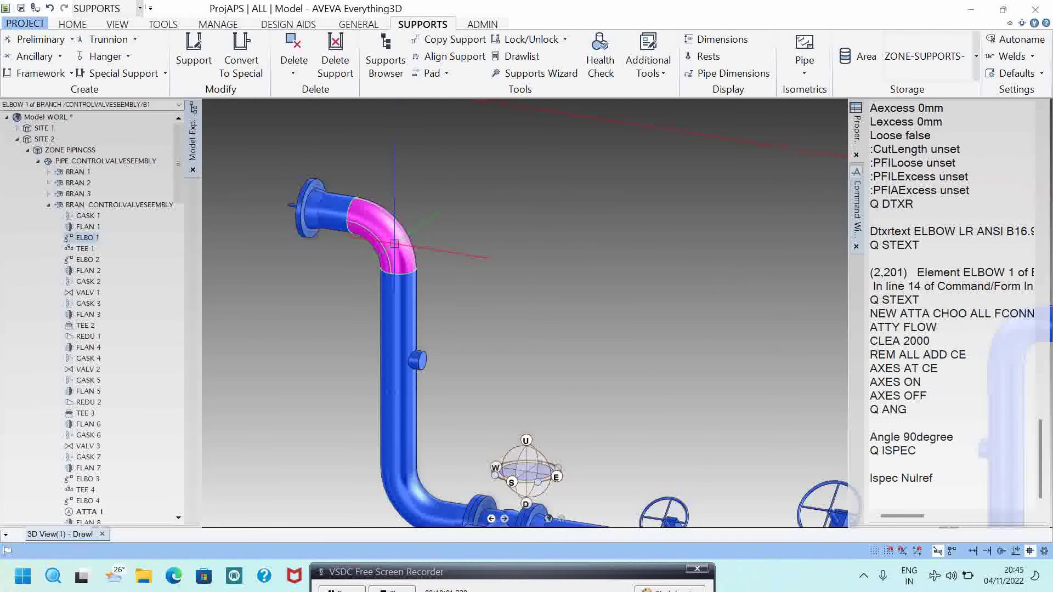
click(890, 505)
text(Q NAME)
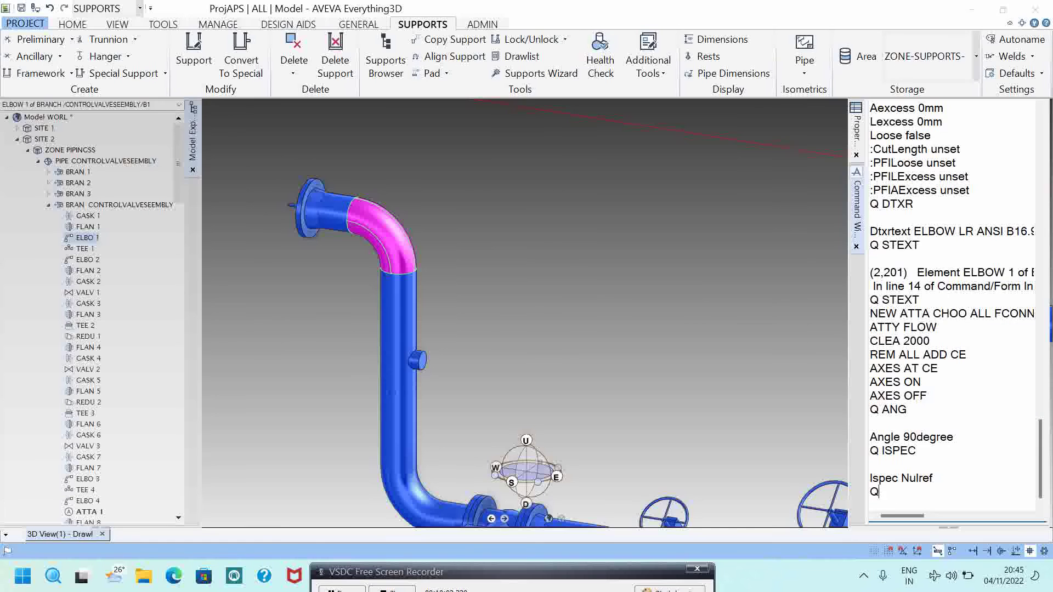
key(BackSpace)
key(BackSpace)
key(BackSpace)
key(BackSpace)
key(BackSpace)
key(BackSpace)
text(Q NAME)
key(BackSpace)
key(BackSpace)
key(BackSpace)
key(BackSpace)
text(USERM)
key(Return)
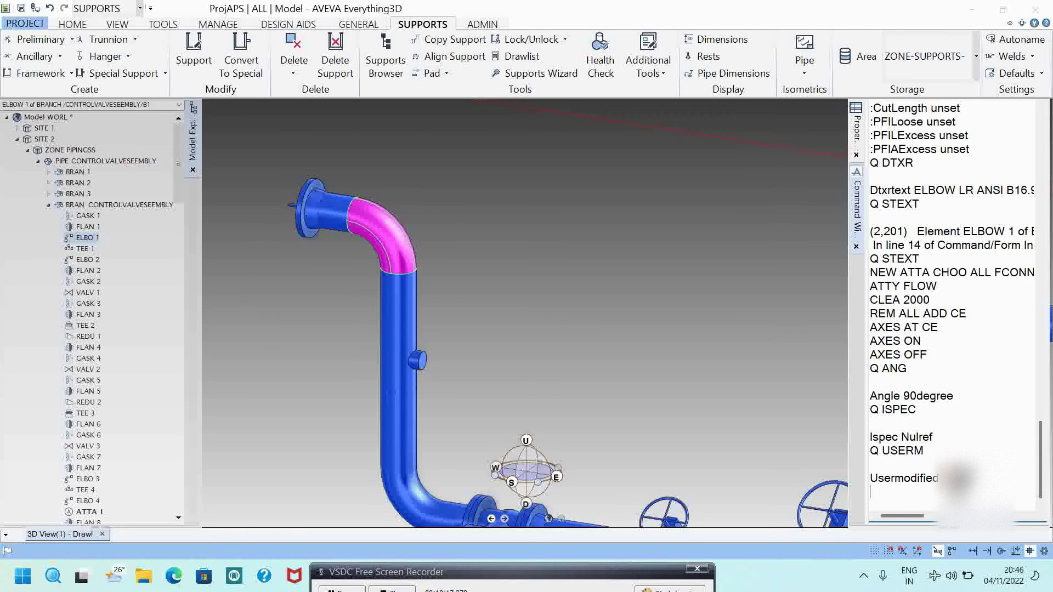
Clear all previous commands and output from the command window
drag(957, 477, 869, 478)
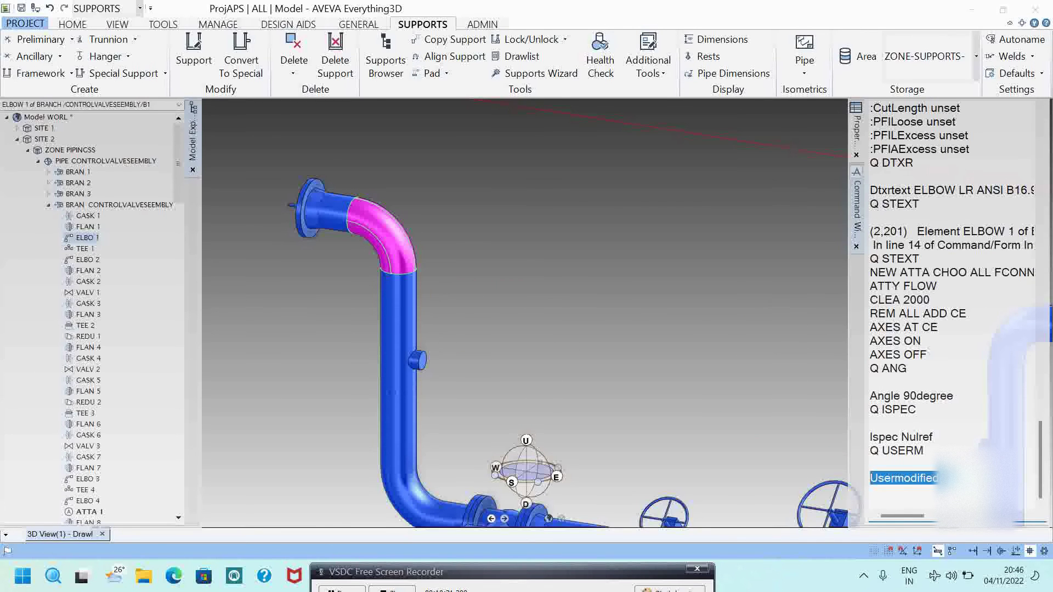
right_click(912, 474)
click(927, 445)
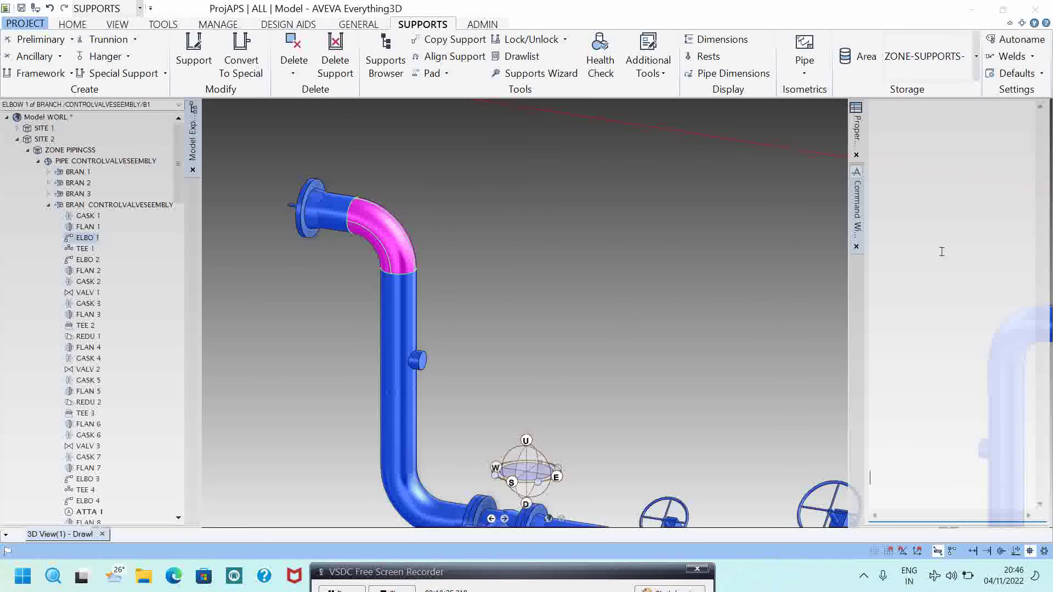
Query the leave bore and arrive bore of elbow 1 with Q LBORE and Q ABORE
click(975, 260)
text(Q LBORE)
key(Return)
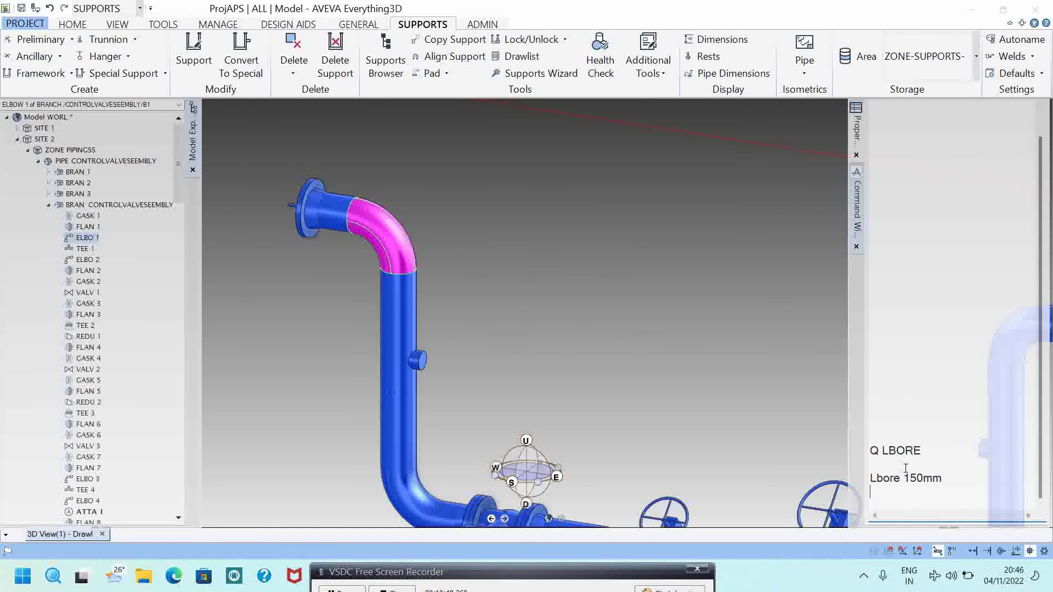
text(Q ABORE)
key(Return)
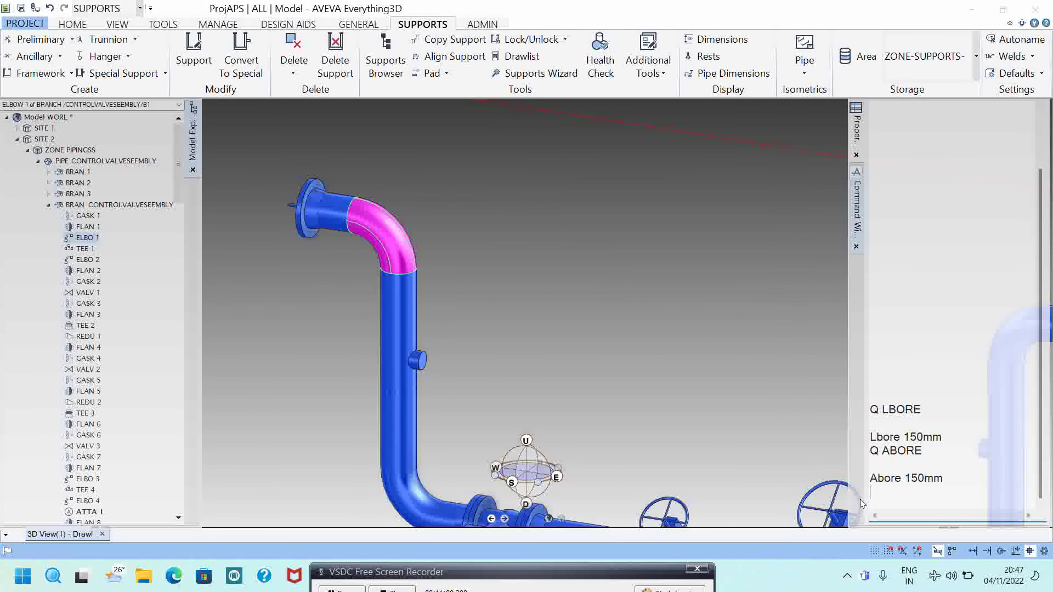
Query the arrive and leave tube lengths of elbow 1 with Q ATLE and Q LTLE
text(Q ATLE)
key(Return)
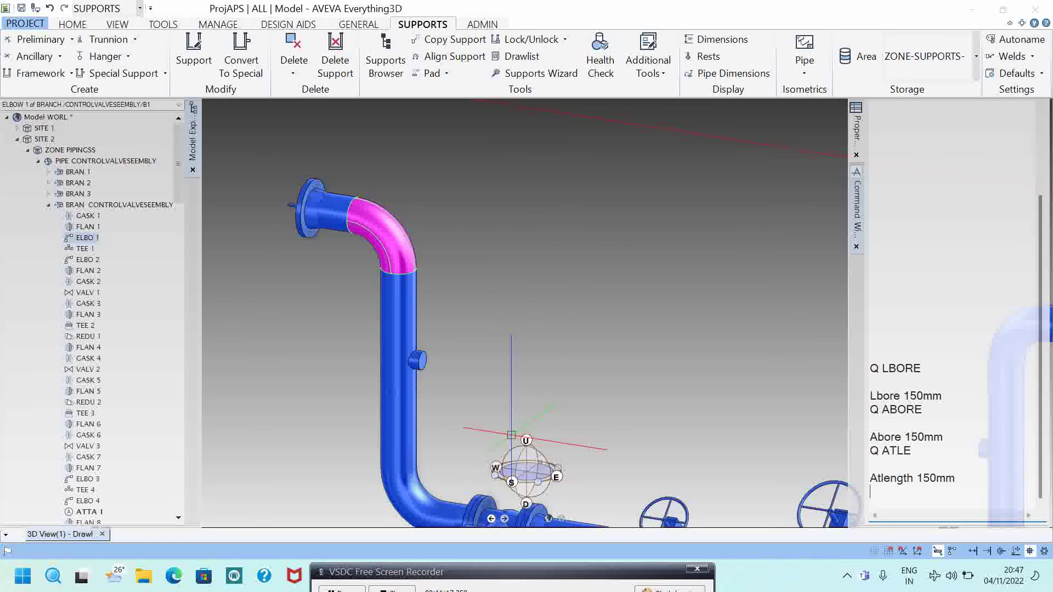
text(Q LTLE)
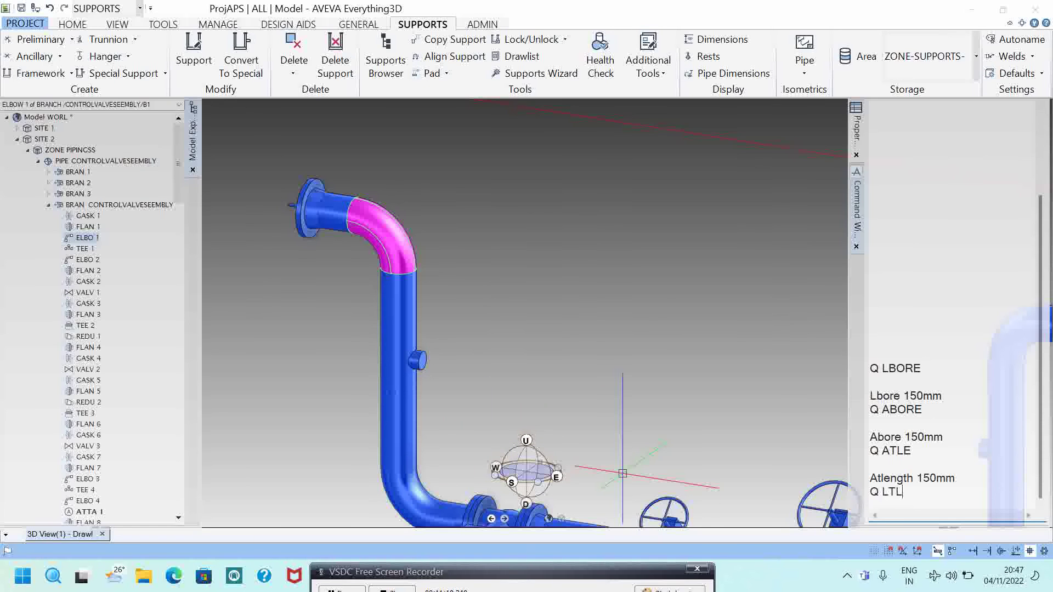
key(Return)
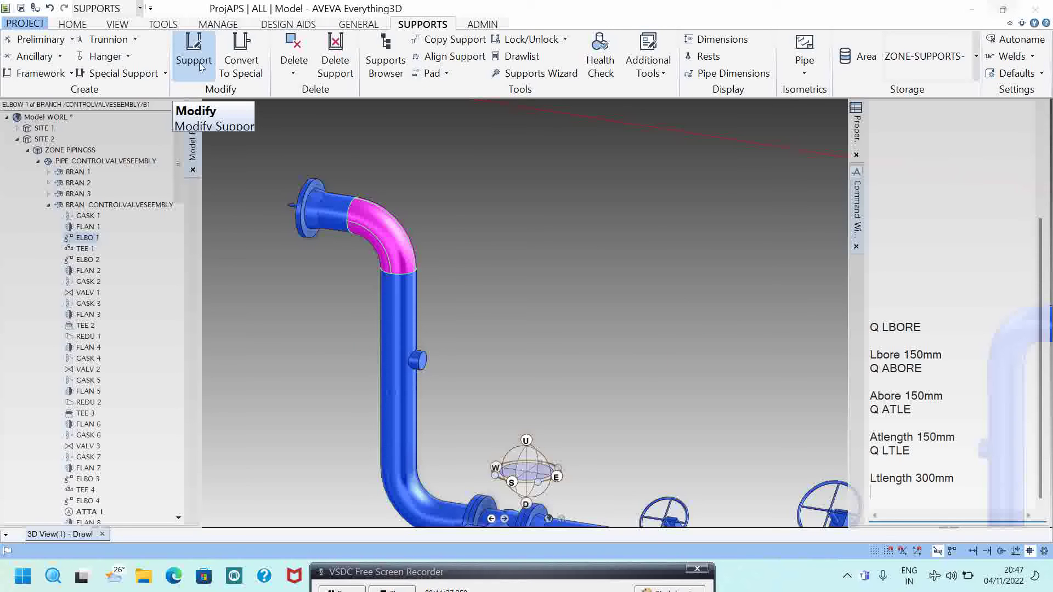
Query the orientation of elbow 1 with Q ORI
text(Q ORI)
key(Return)
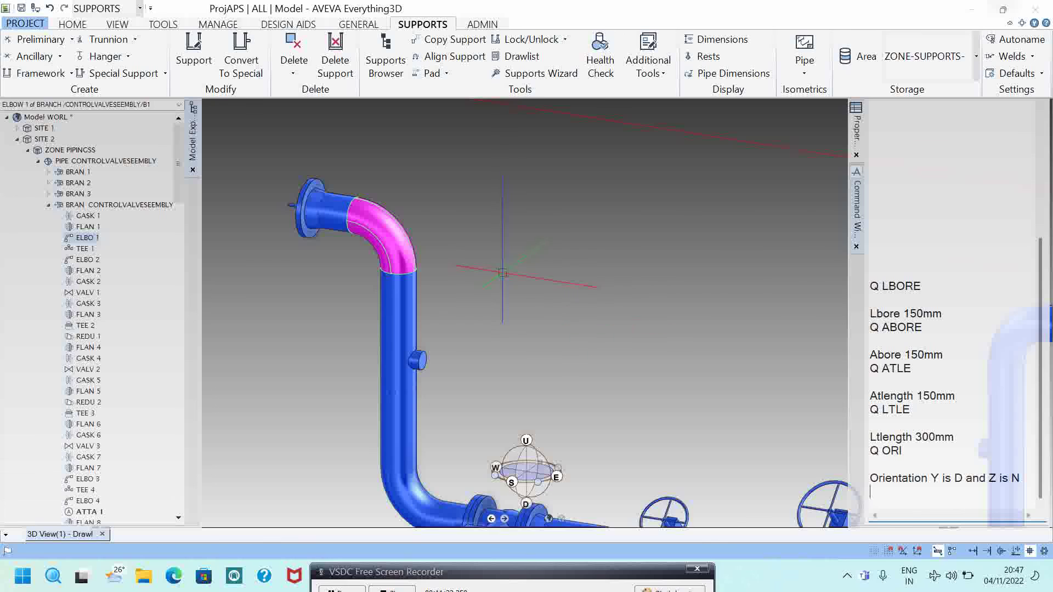
scroll(501, 235, down, 3)
scroll(422, 242, up, 3)
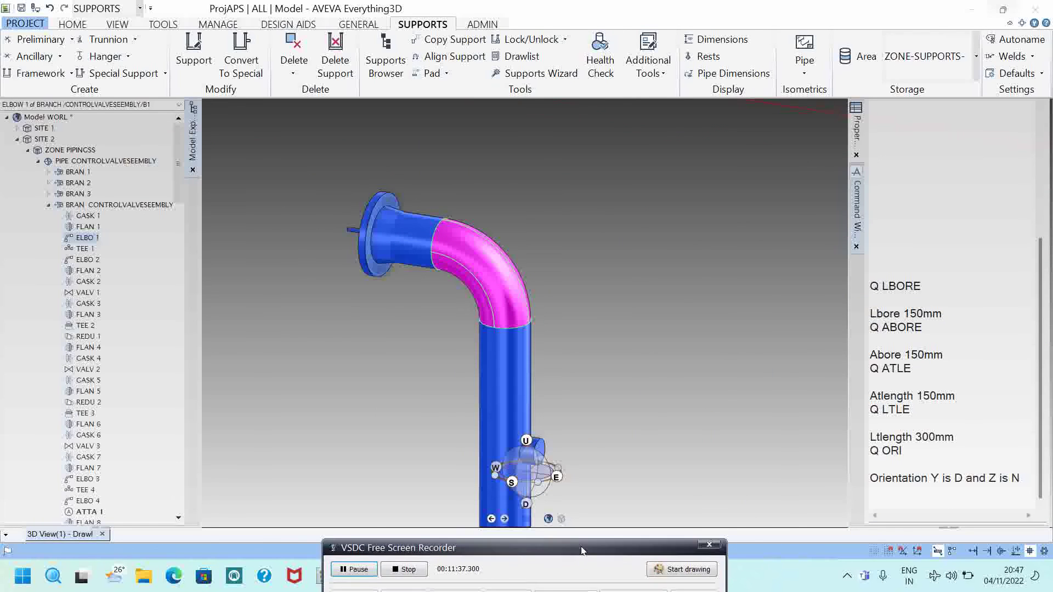
drag(570, 575, 563, 576)
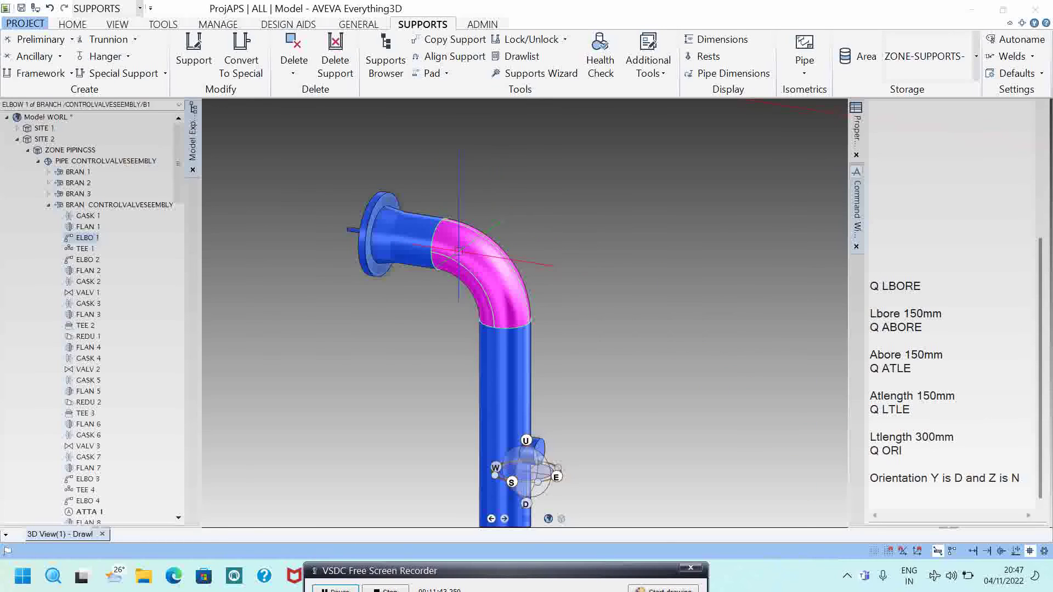
Display axes at elbow 1 with AXES AT CE to check its orientation directions
scroll(491, 276, down, 3)
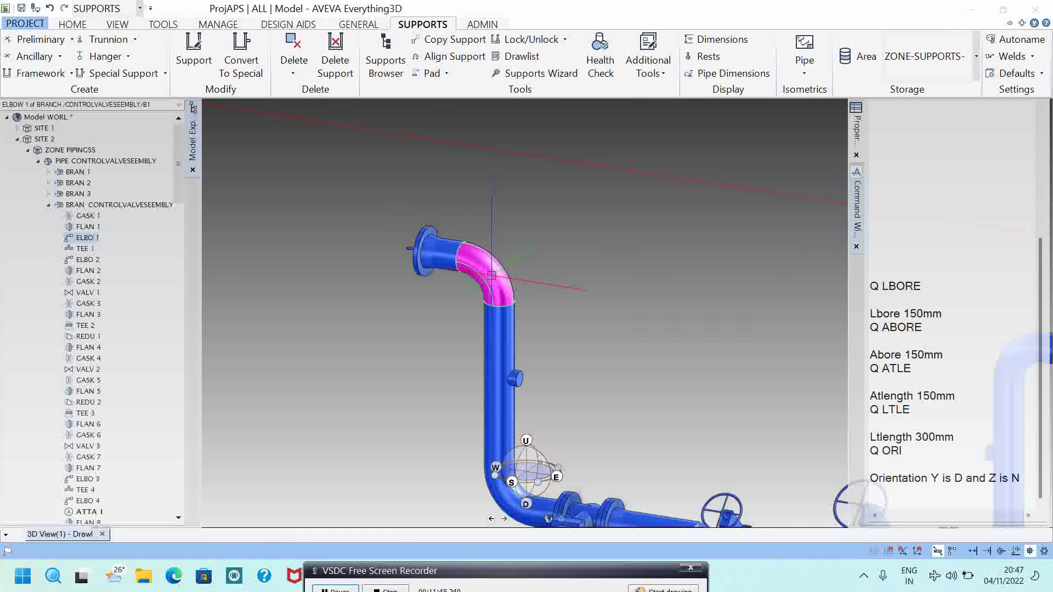
scroll(491, 275, down, 2)
scroll(491, 275, up, 4)
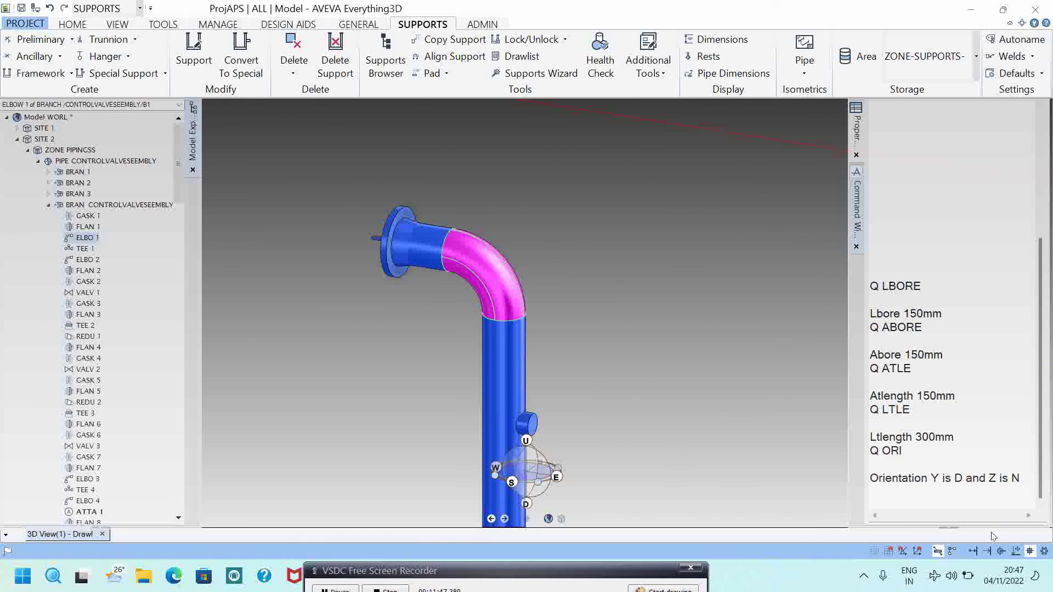
click(944, 502)
text(AXES AT CE)
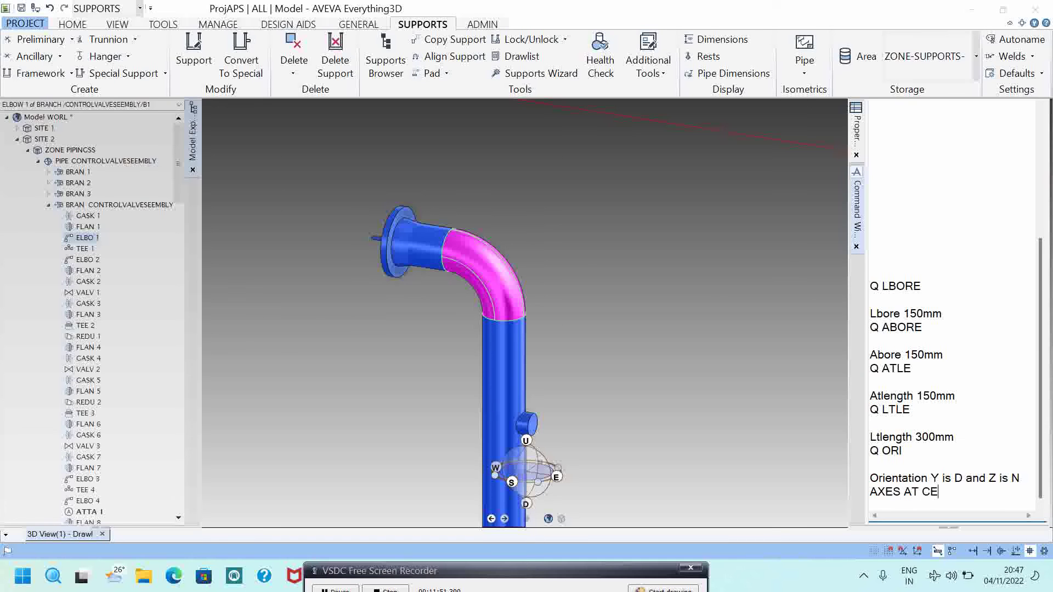
key(Return)
scroll(536, 445, down, 2)
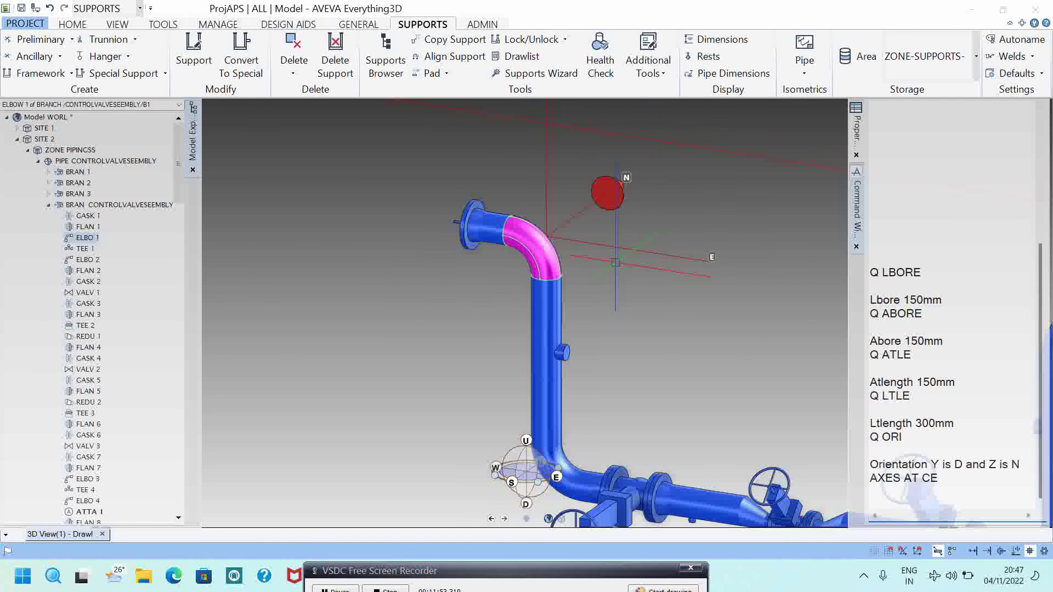
middle_drag(549, 329, 454, 411)
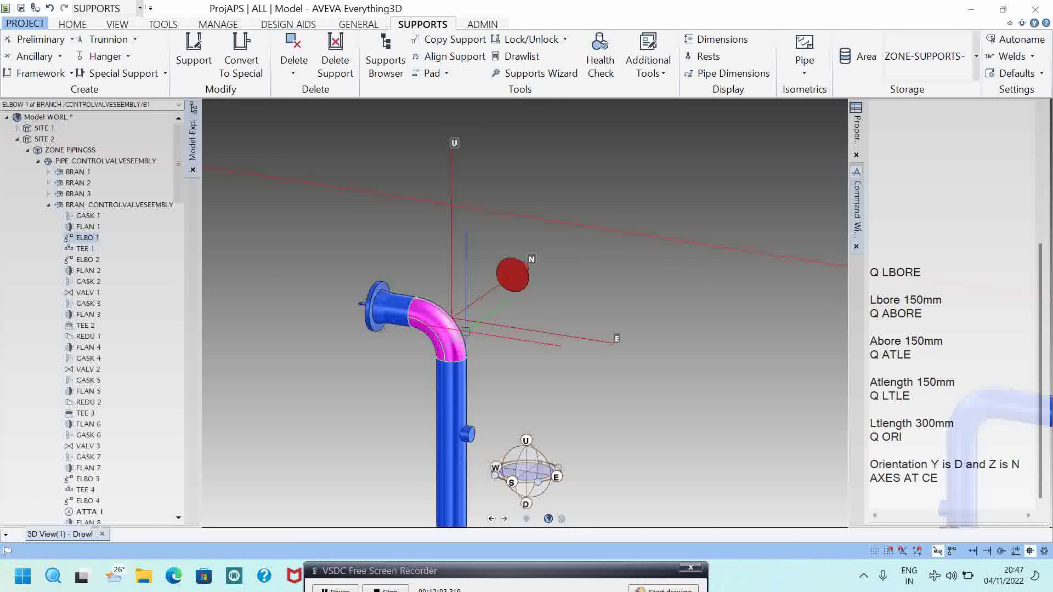
scroll(451, 357, down, 3)
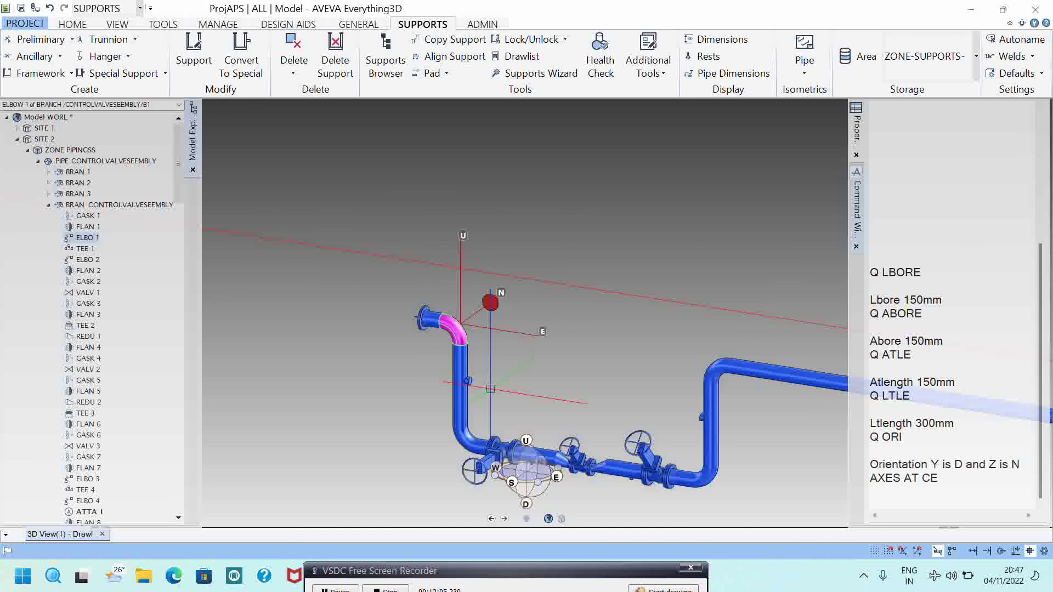
scroll(490, 389, up, 5)
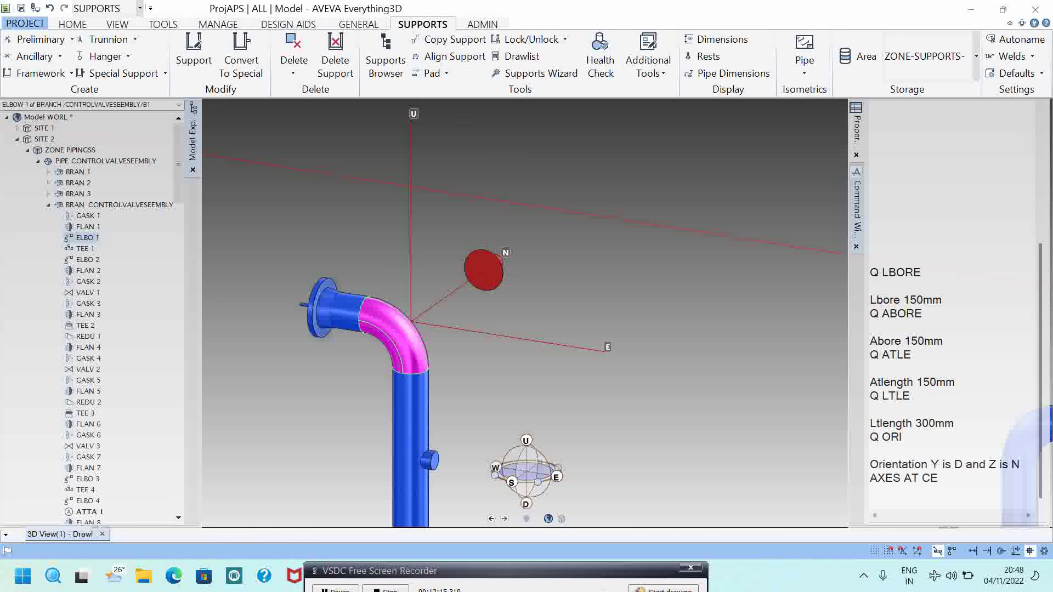
Query the position of elbow 1 with Q POS and read the complete coordinates
click(911, 492)
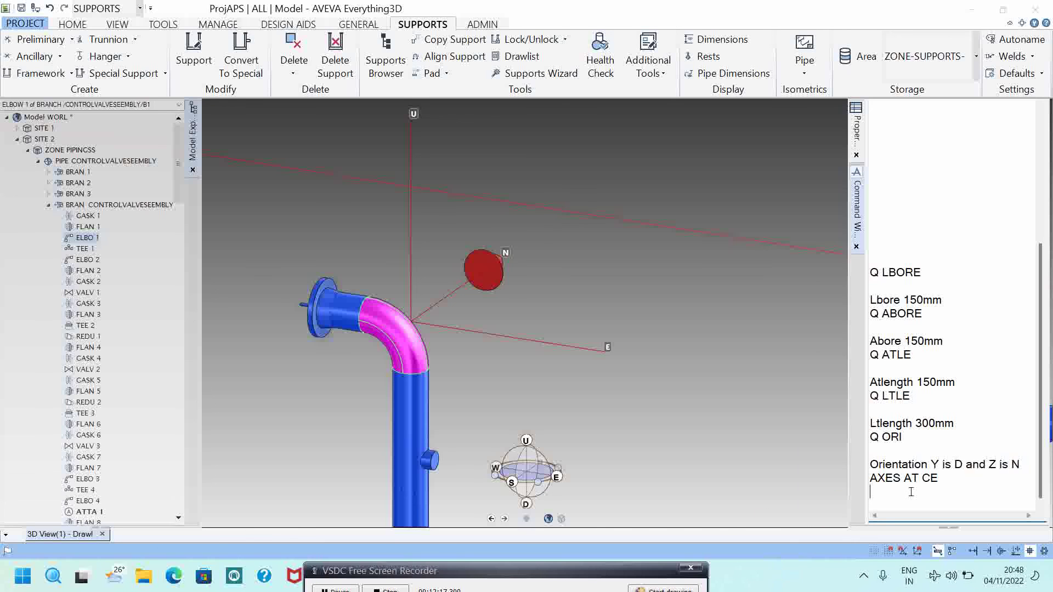
text(Q POS)
key(Return)
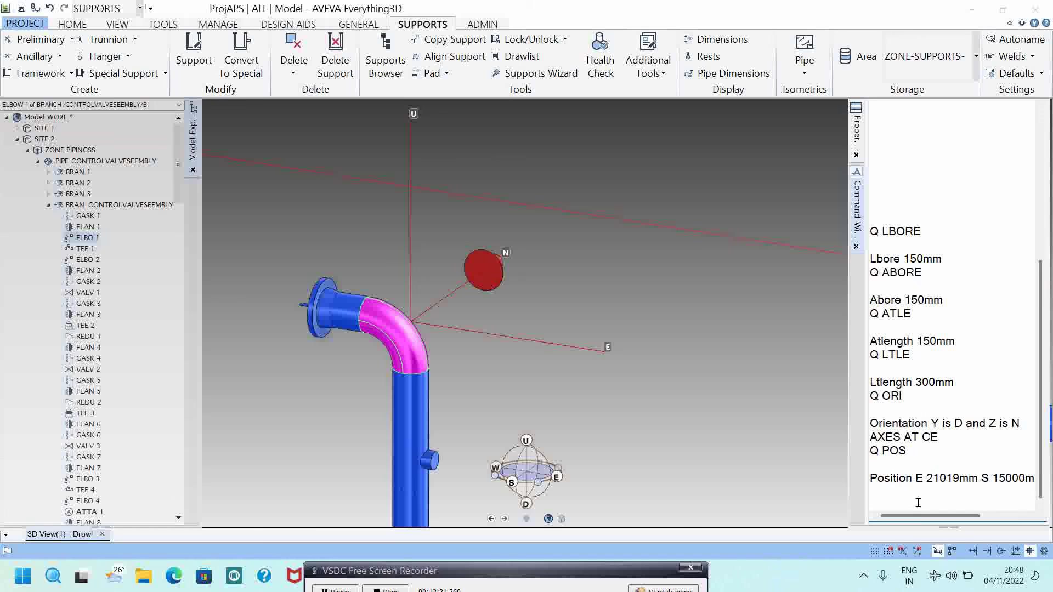
drag(932, 516, 975, 527)
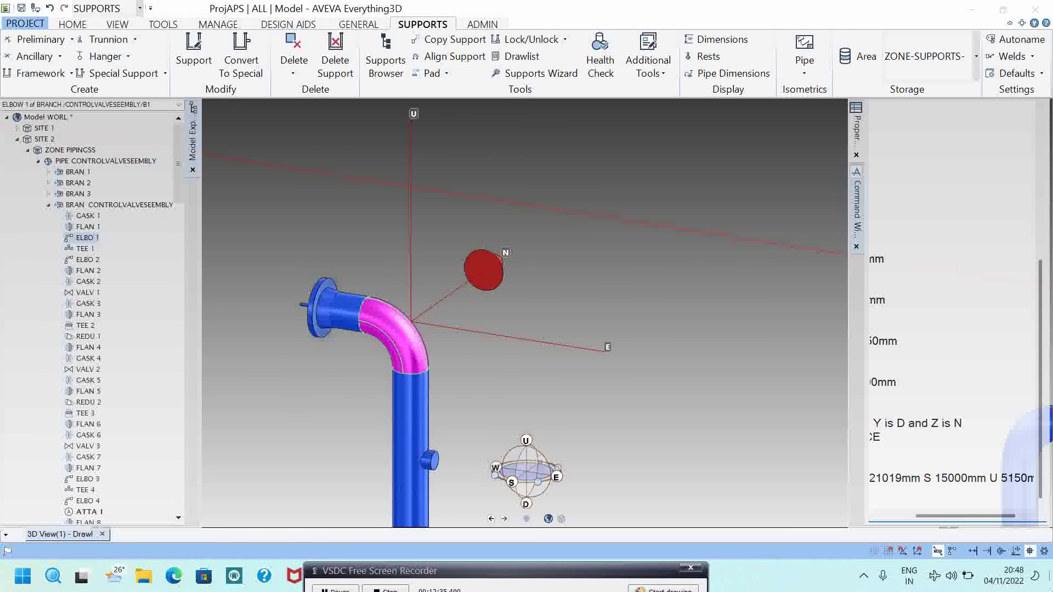
Run the MTOC OFF command with elbow 1 as the current element
click(876, 495)
text(M)
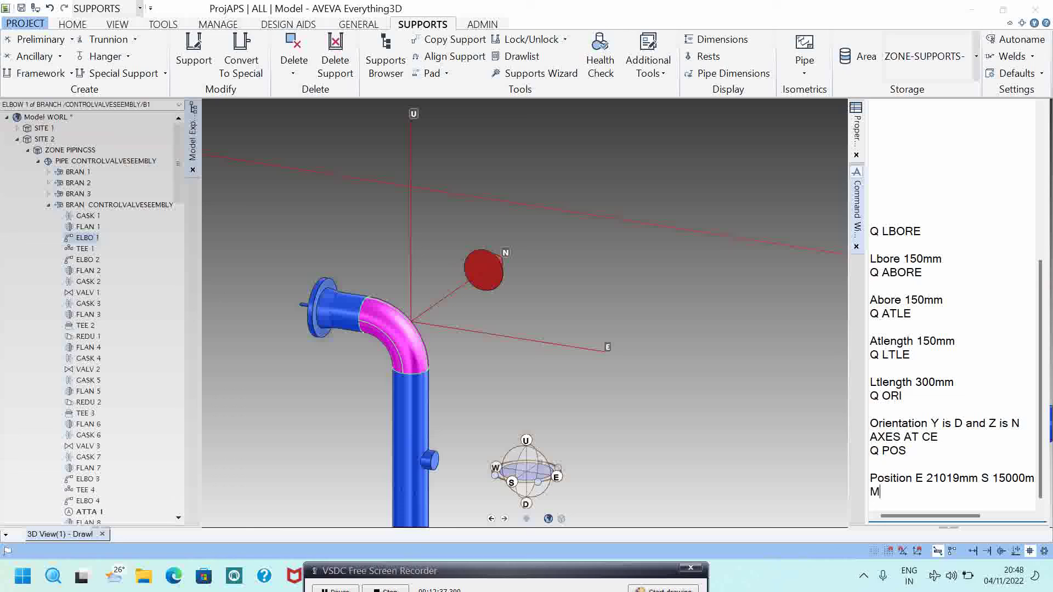
text(TOC OFF)
key(Return)
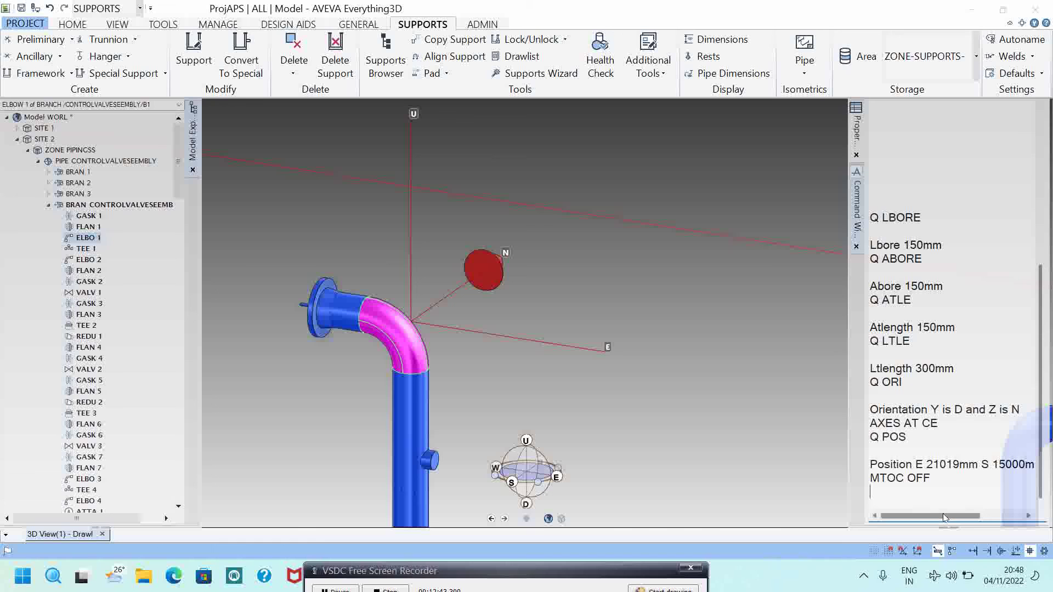
Query the leave bottom-of-pipe position of elbow 1 with Q LBOP
scroll(510, 411, down, 1)
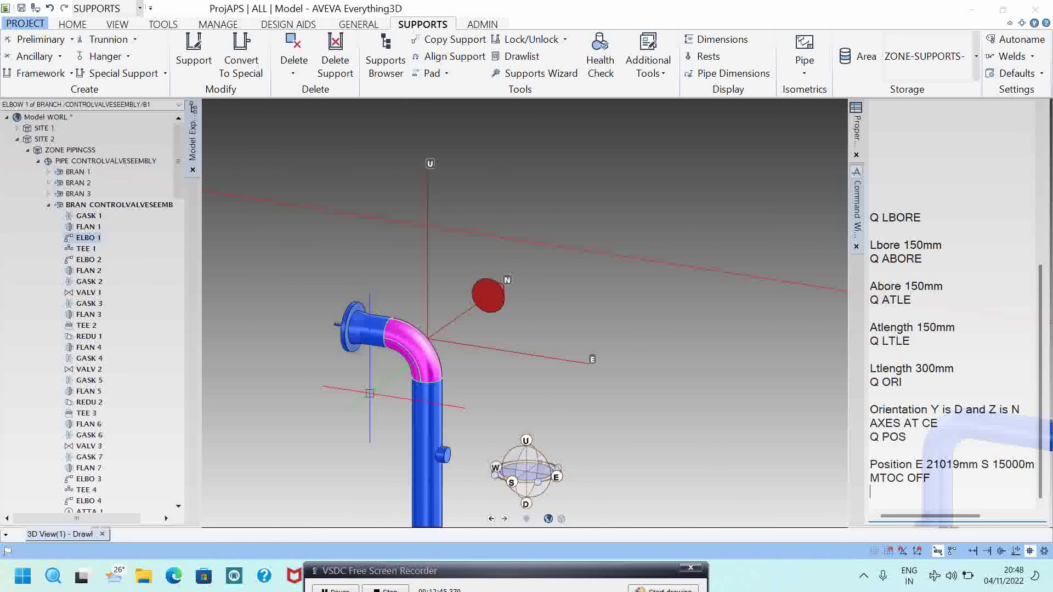
middle_drag(511, 412, 667, 329)
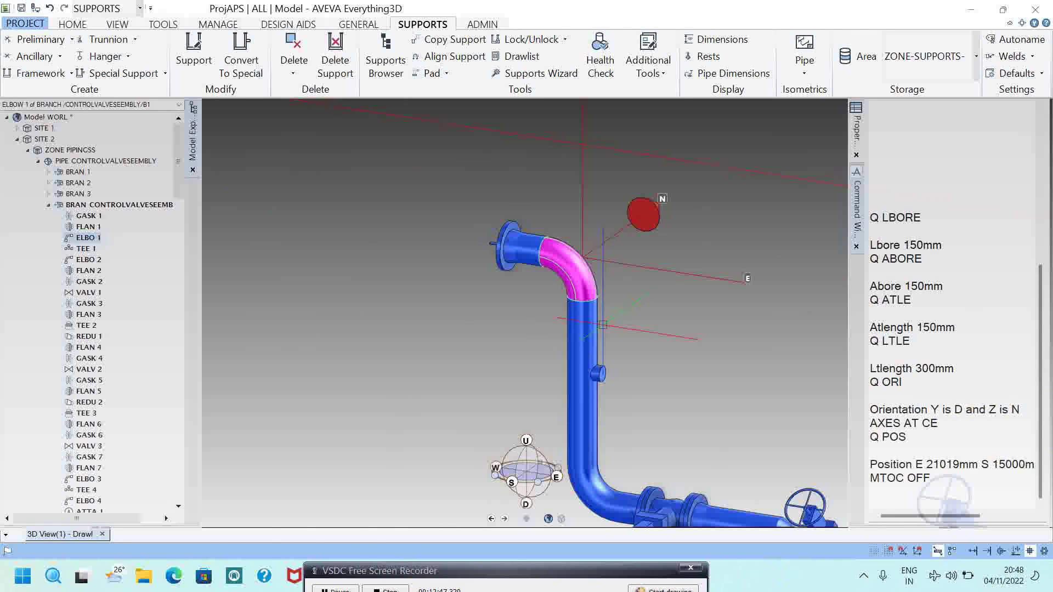
click(896, 508)
text(Q)
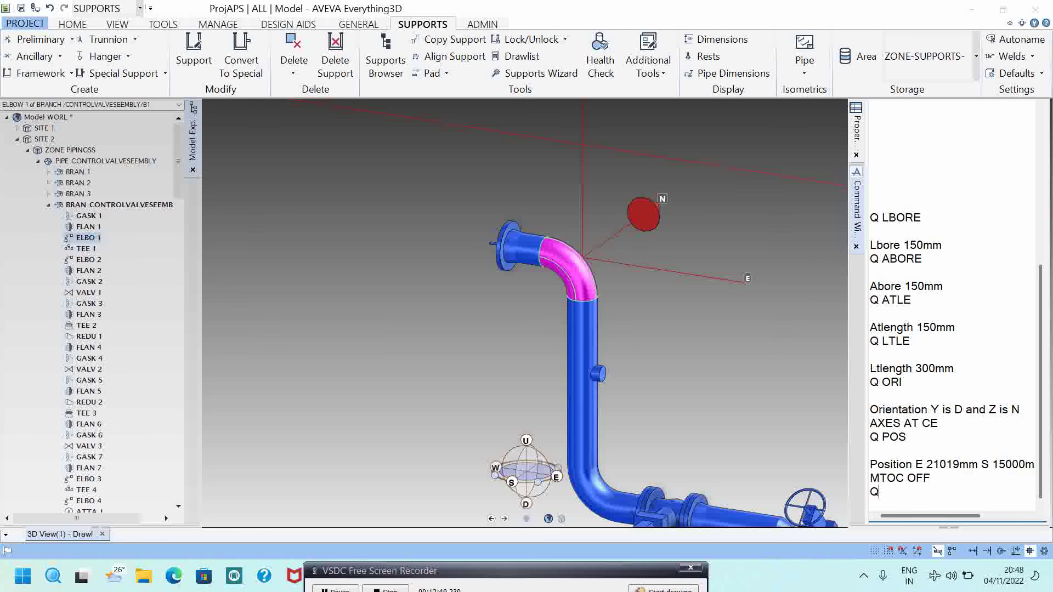
text( LBOP)
key(Return)
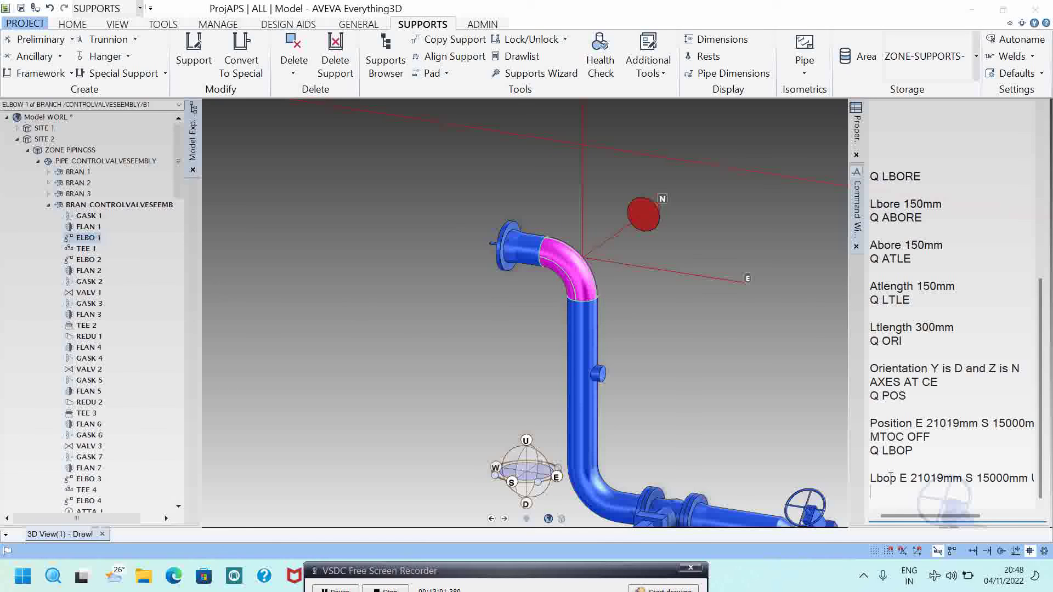
Query the arrive bottom-of-pipe position of elbow 1 with Q ABOP
double_click(939, 449)
click(892, 492)
key(Up)
click(892, 492)
key(BackSpace)
text(ABOP)
key(Return)
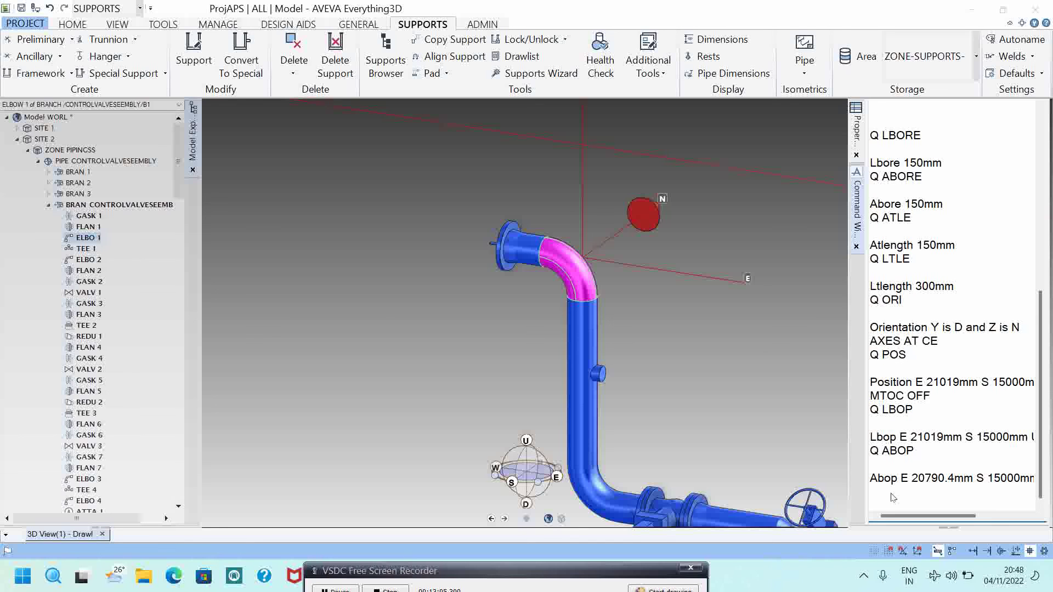
mouse_move(891, 516)
mouse_down()
mouse_move(976, 514)
mouse_move(877, 517)
mouse_up()
Examine the control valve assembly branch from elbow 1 through the valves to the far end of its long run
scroll(1004, 458, up, 8)
scroll(996, 423, down, 8)
scroll(791, 436, down, 3)
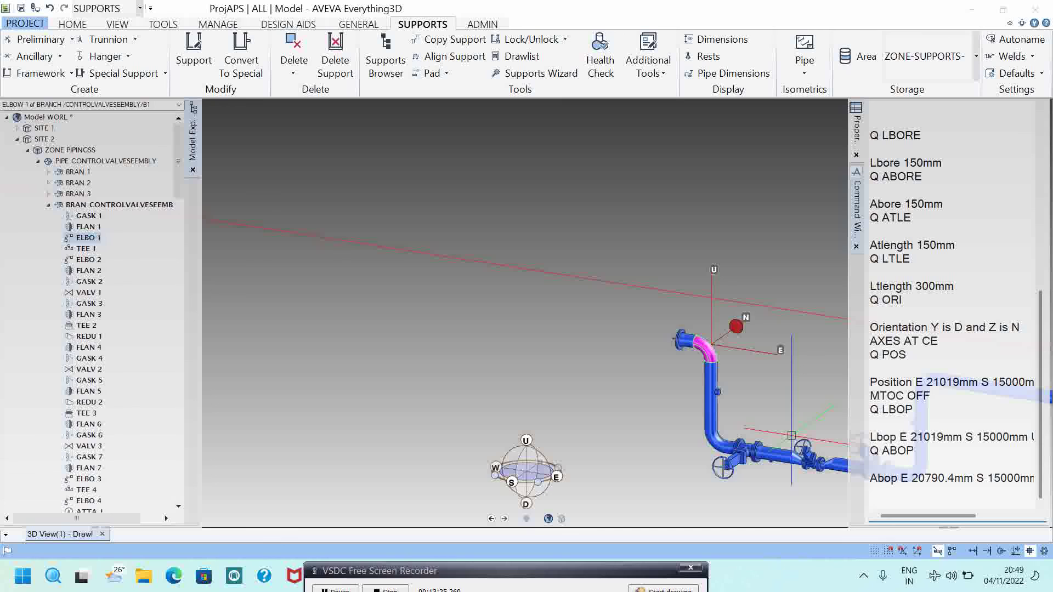
scroll(791, 436, down, 3)
scroll(491, 329, down, 3)
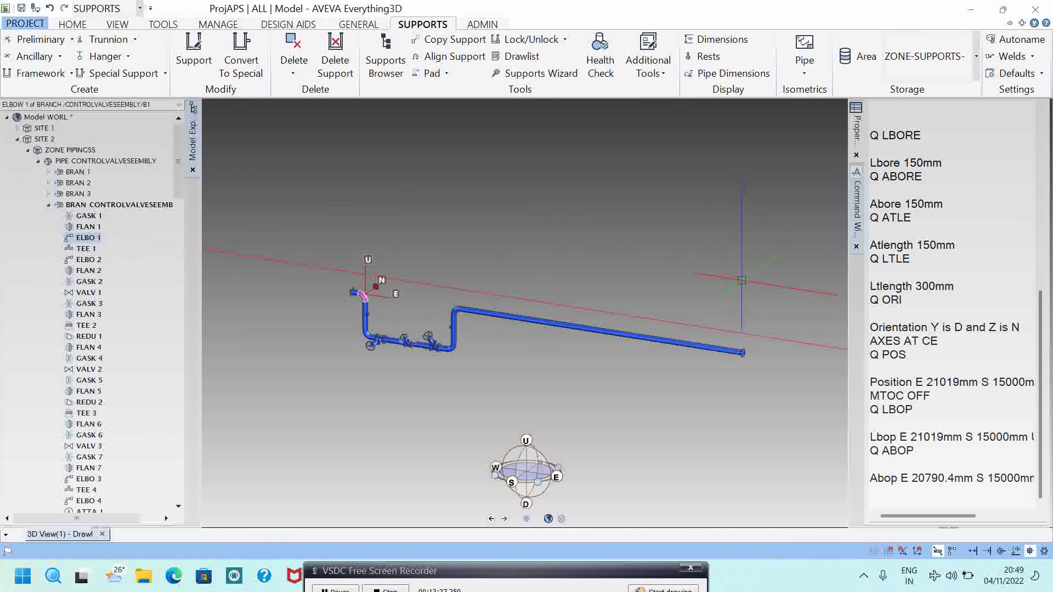
scroll(491, 330, up, 5)
middle_drag(491, 329, 508, 307)
scroll(526, 312, up, 3)
scroll(508, 308, down, 2)
scroll(507, 307, up, 5)
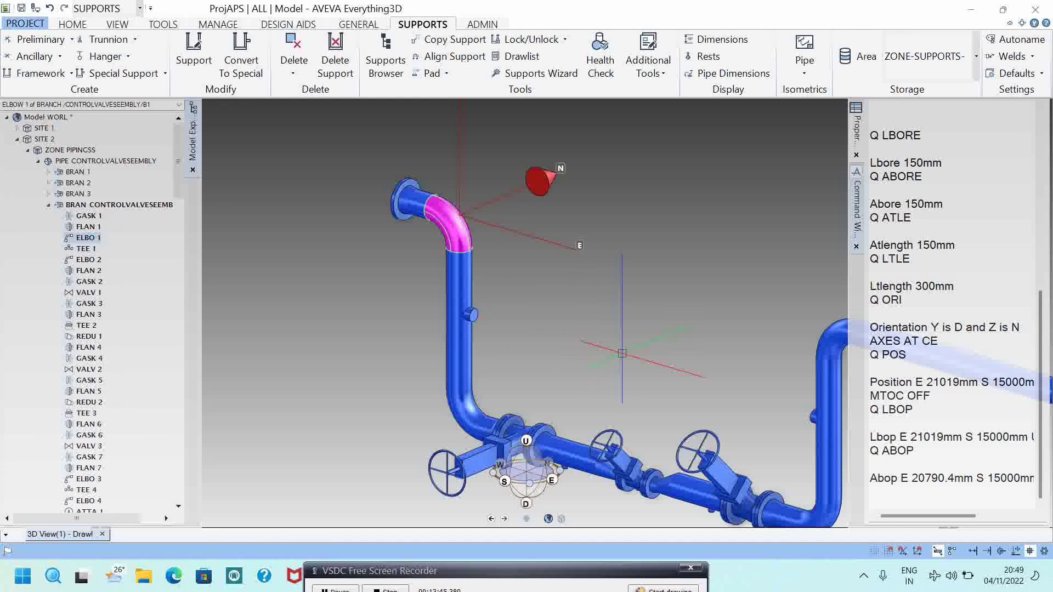
middle_click(624, 353)
scroll(623, 353, down, 3)
scroll(546, 354, up, 4)
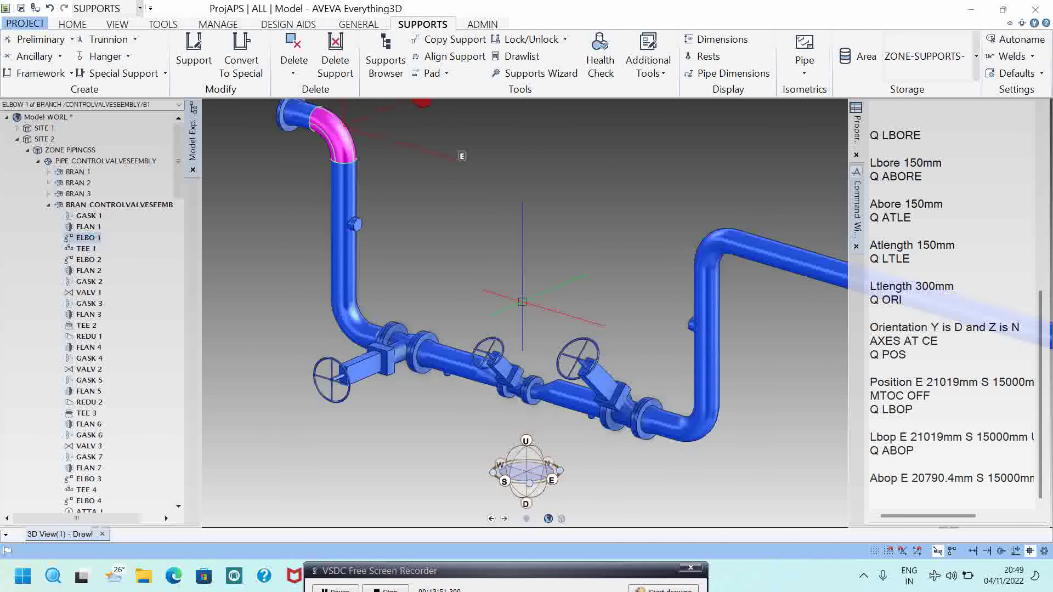
scroll(488, 250, down, 2)
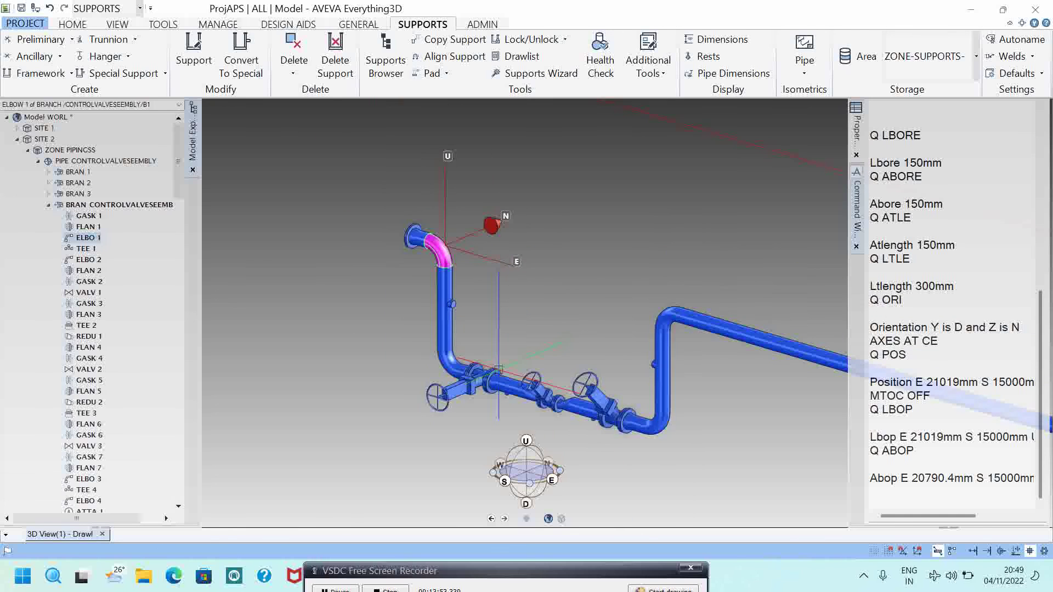
scroll(557, 318, up, 2)
scroll(564, 325, down, 4)
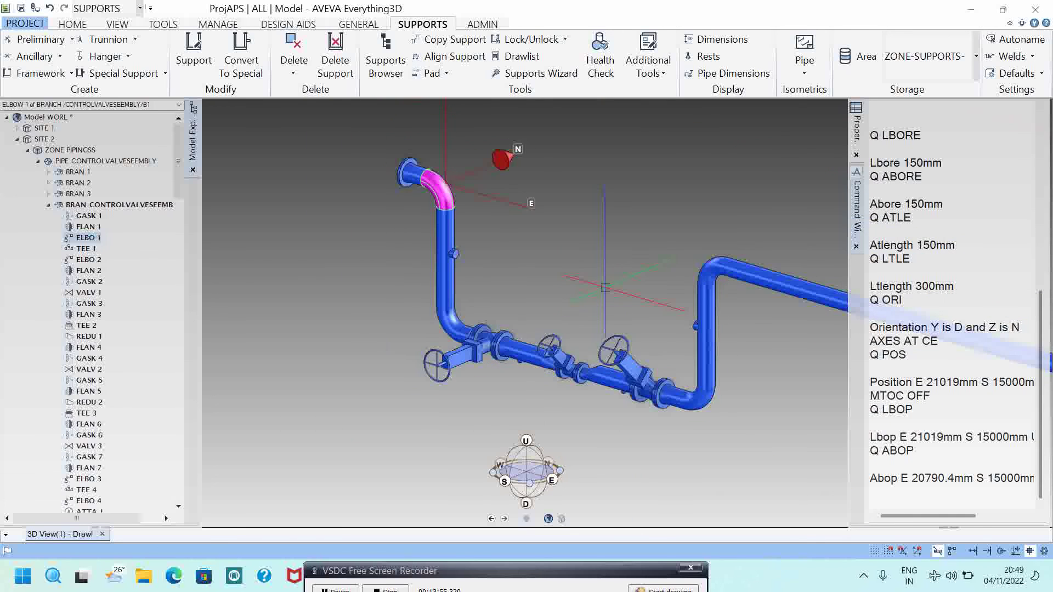